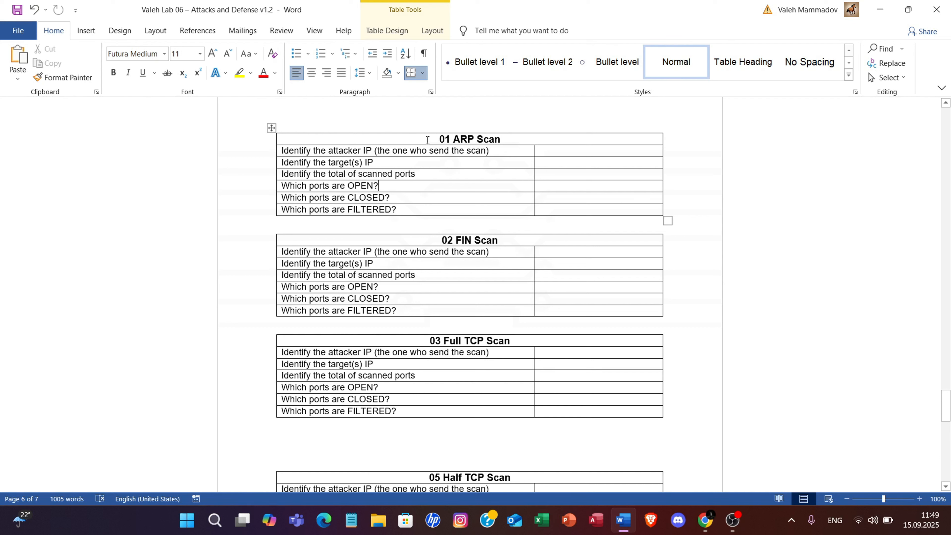
pyautogui.moveTo(438, 139); pyautogui.dragTo(504, 141)
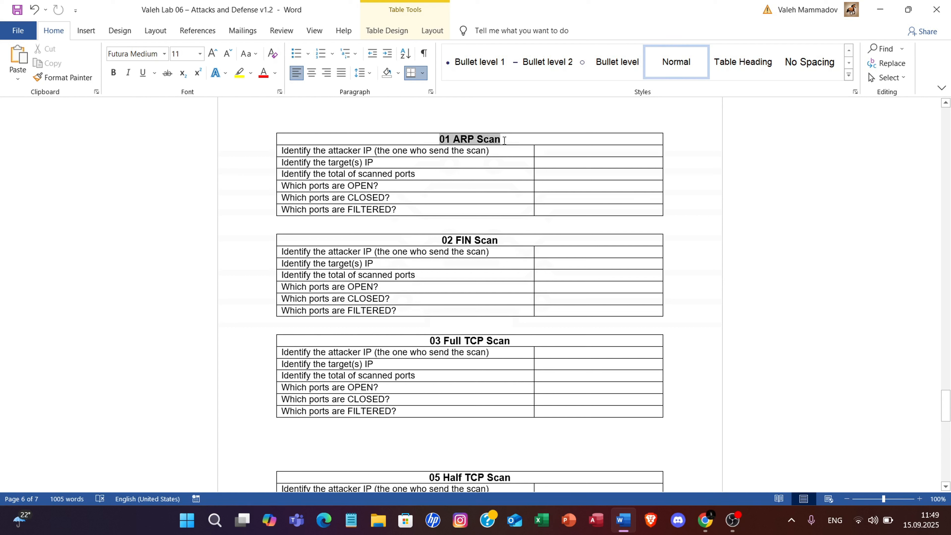
pyautogui.click(458, 191)
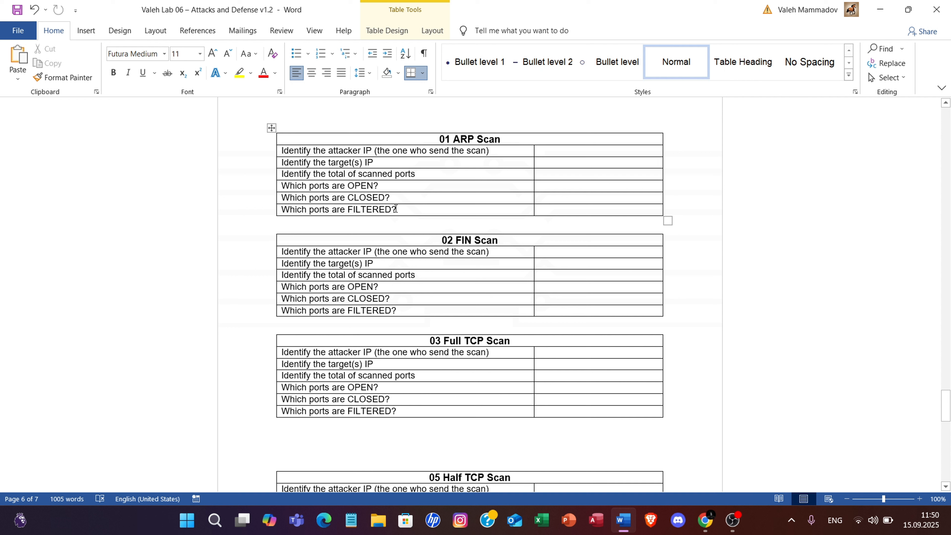
pyautogui.moveTo(393, 208); pyautogui.dragTo(337, 151)
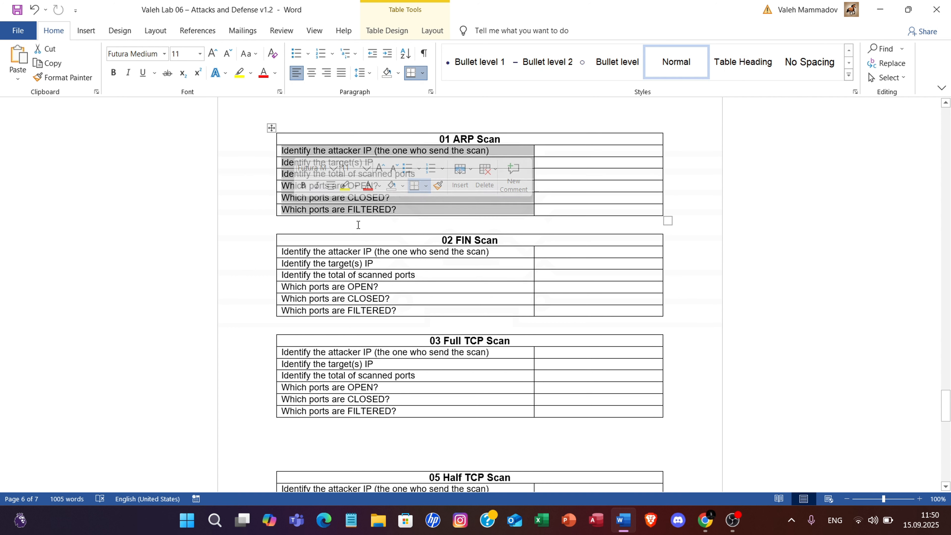
pyautogui.click(330, 232)
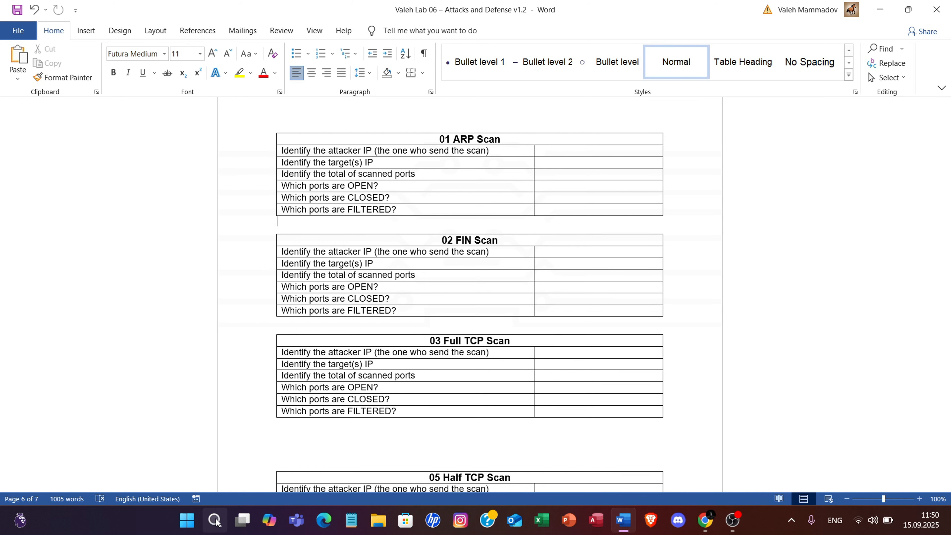
# Open the 01 ARP Scan capture from the lab 6 Scan Pcaps folder in Downloads with Wireshark and dismiss the software update offer.
pyautogui.click(376, 522)
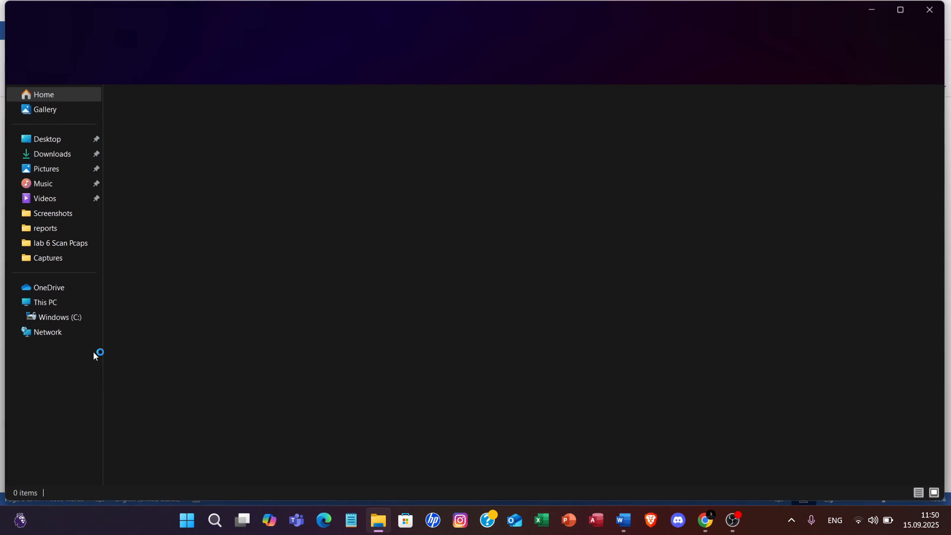
pyautogui.click(67, 158)
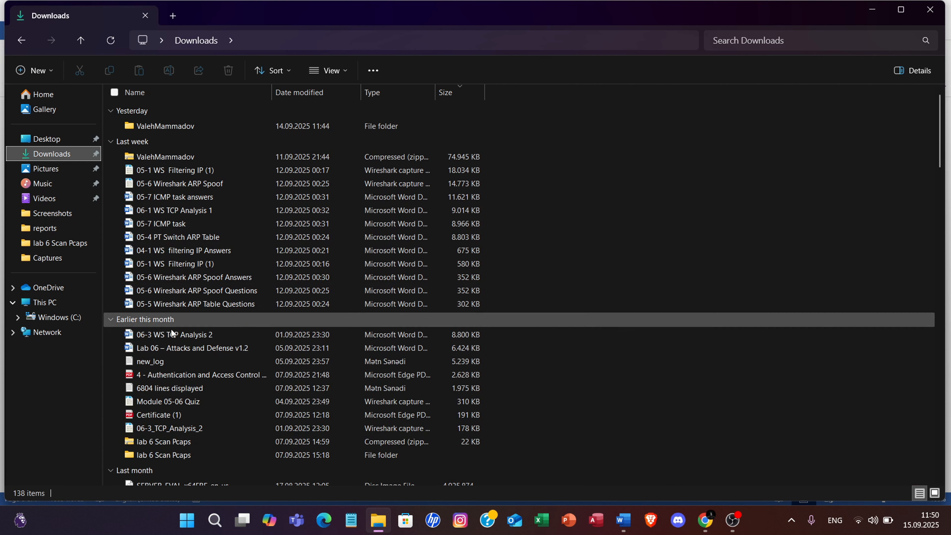
pyautogui.doubleClick(161, 453)
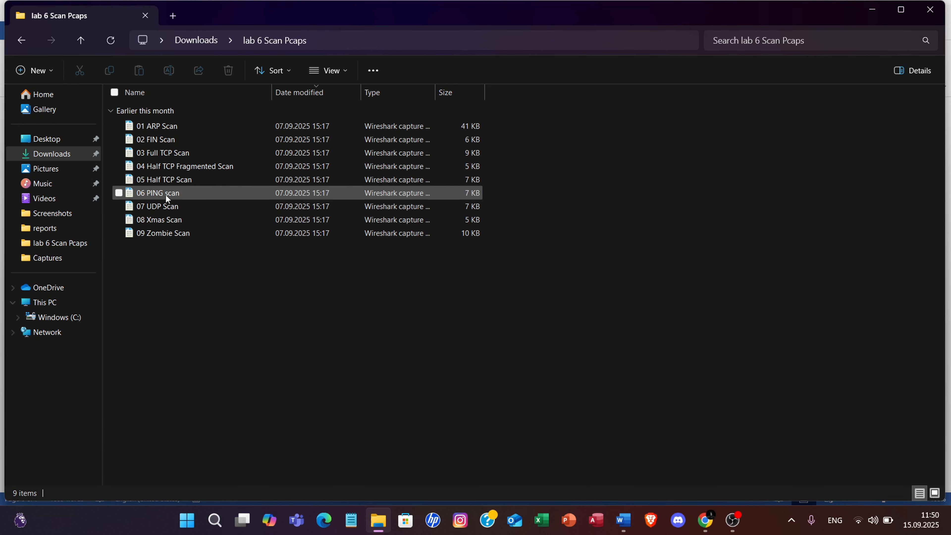
pyautogui.doubleClick(181, 126)
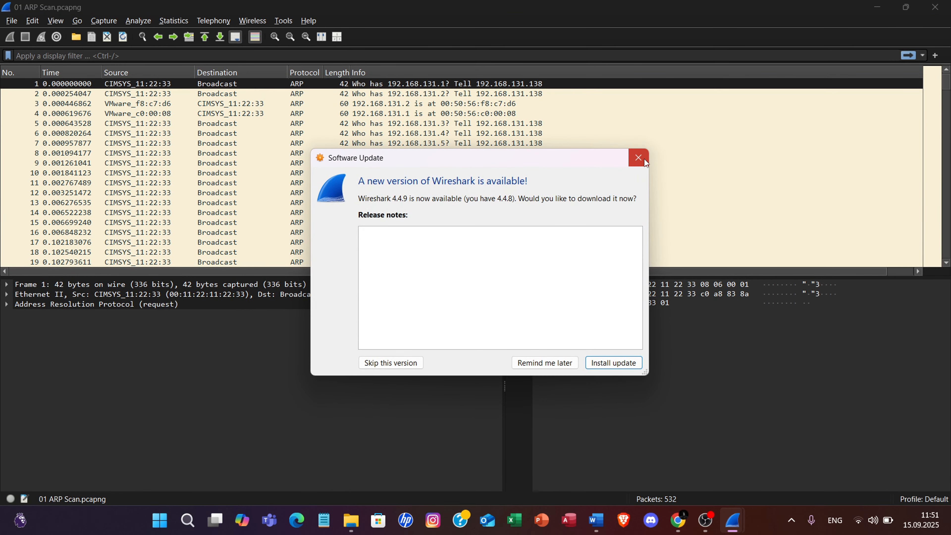
pyautogui.click(643, 158)
pyautogui.click(592, 530)
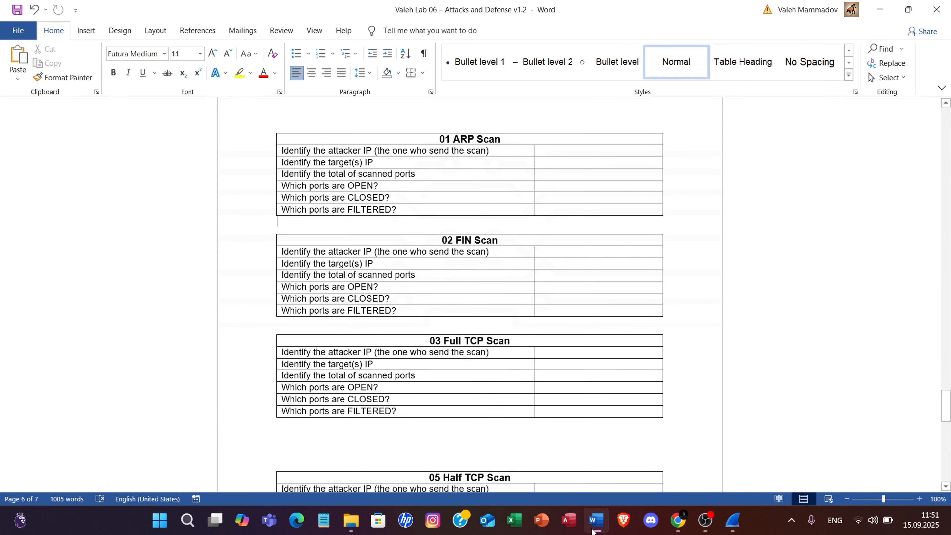
pyautogui.click(593, 530)
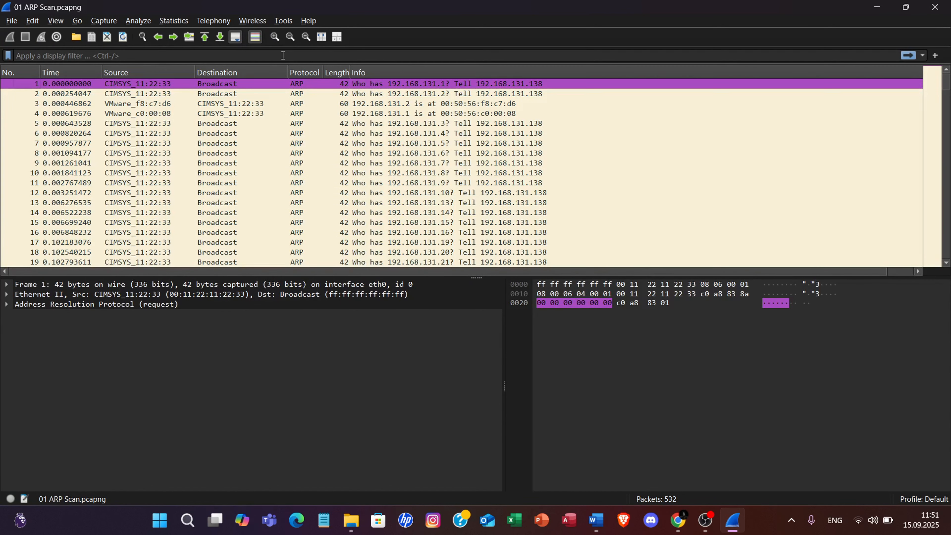
# Look through the captured packets and apply the display filter "arp" to the packet list.
pyautogui.scroll(-10, 348, 188)
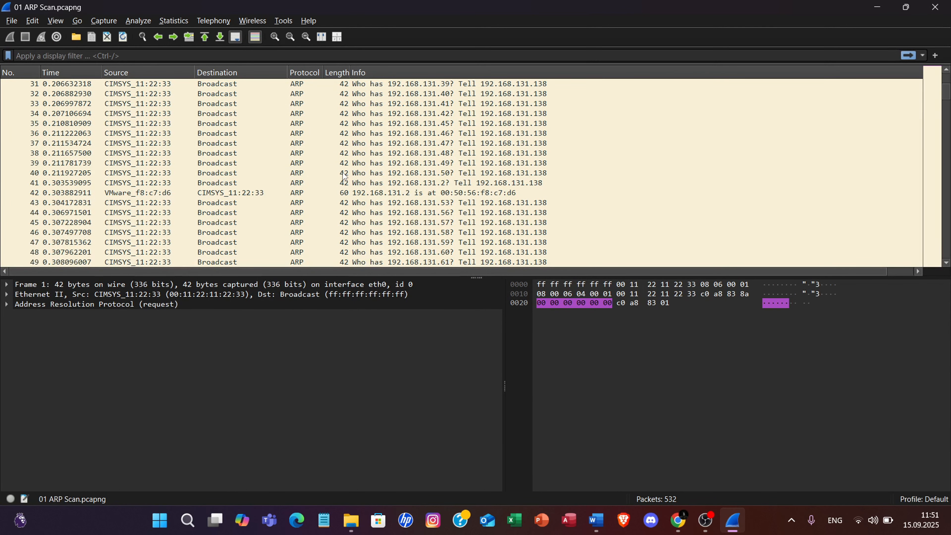
pyautogui.scroll(10, 344, 176)
pyautogui.scroll(-12, 344, 170)
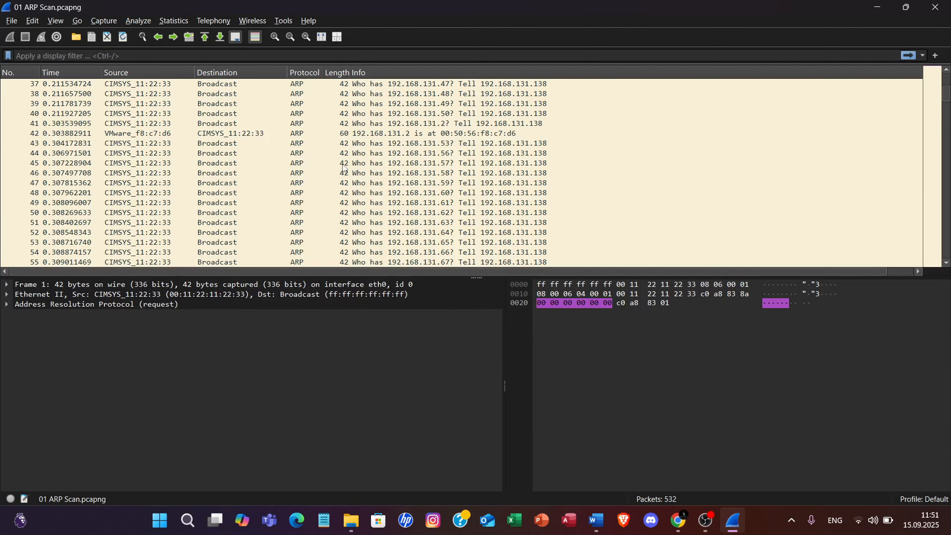
pyautogui.scroll(-12, 345, 170)
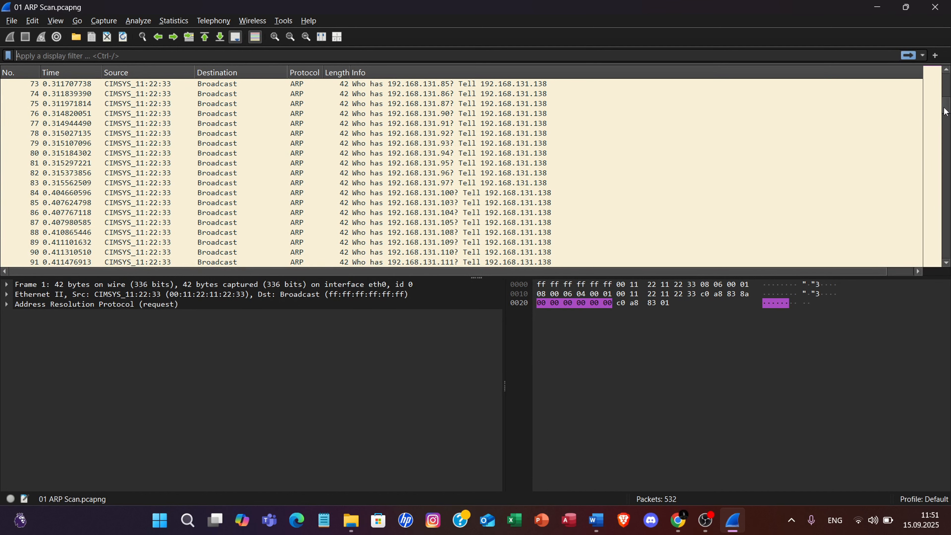
pyautogui.moveTo(944, 111); pyautogui.dragTo(937, 77)
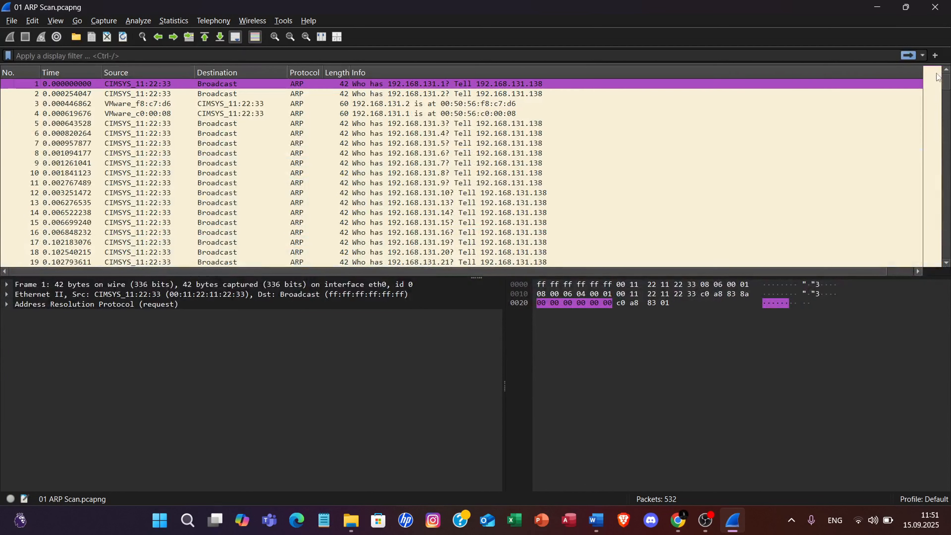
pyautogui.click(572, 55)
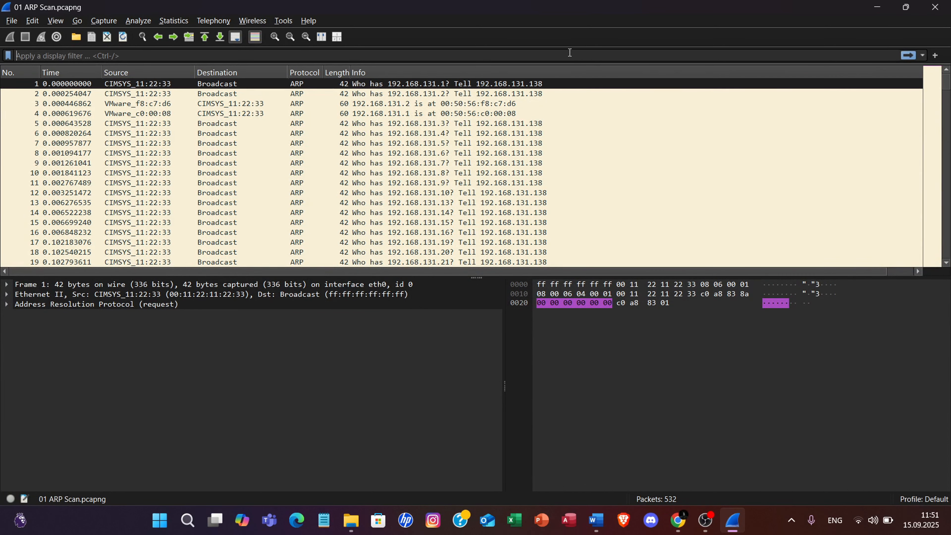
pyautogui.write('arp')
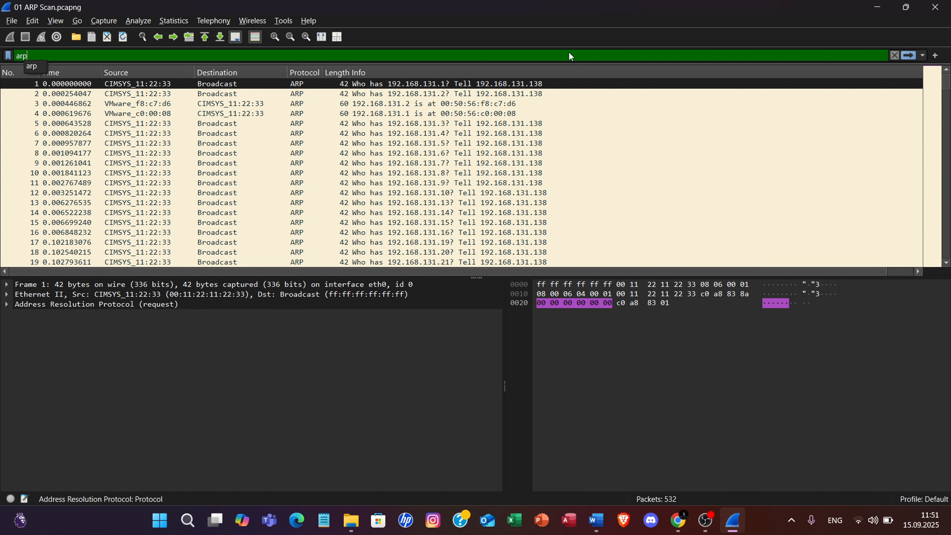
pyautogui.press('Return')
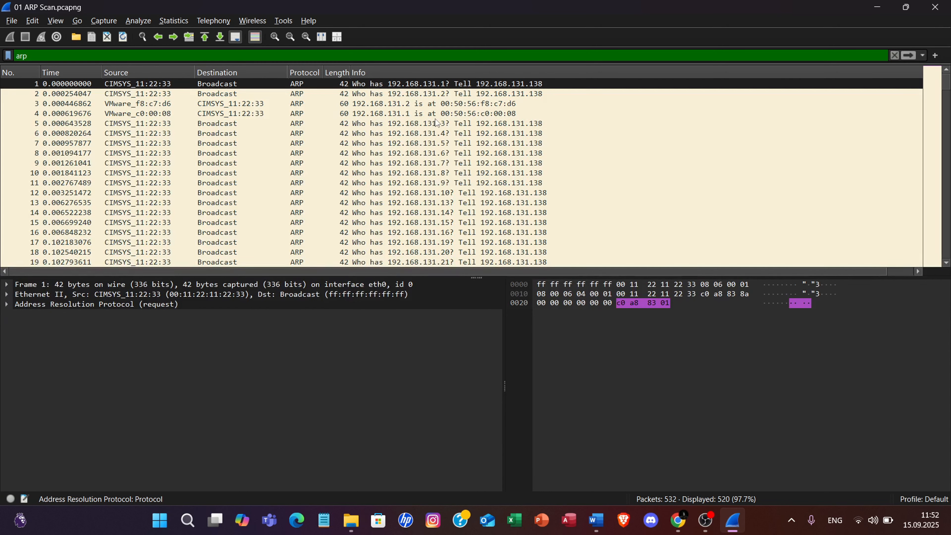
# Switch to the Word lab document and enter 192.168.131.138 as the attacker IP in the 01 ARP Scan table.
pyautogui.click(596, 519)
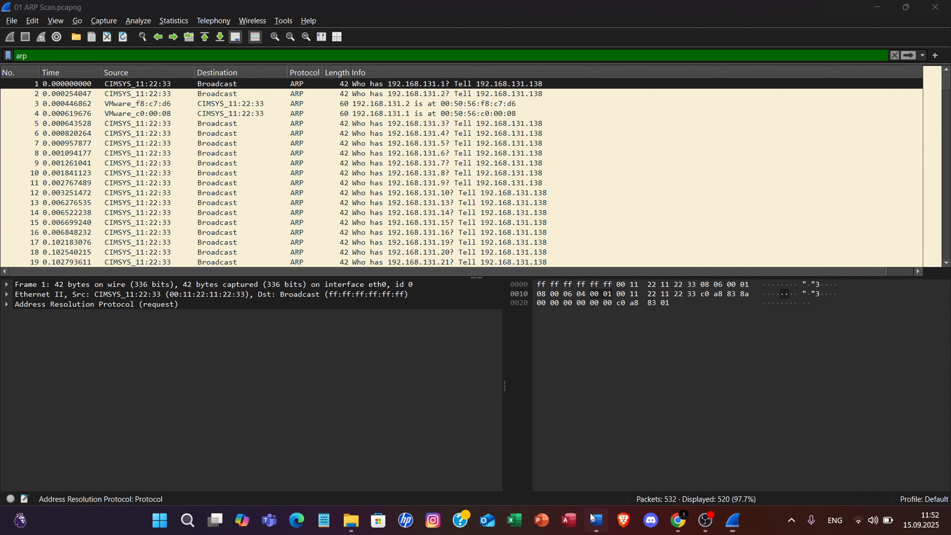
pyautogui.click(563, 150)
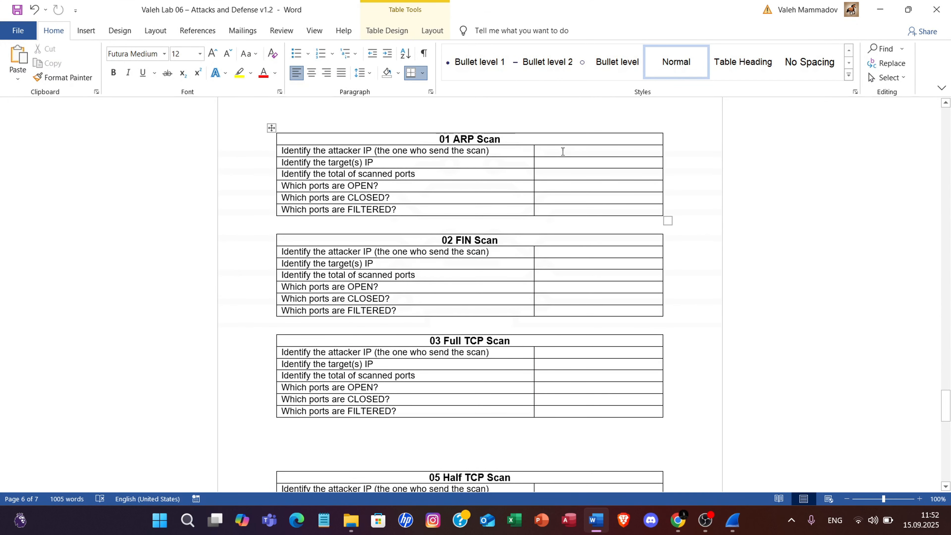
pyautogui.write('192')
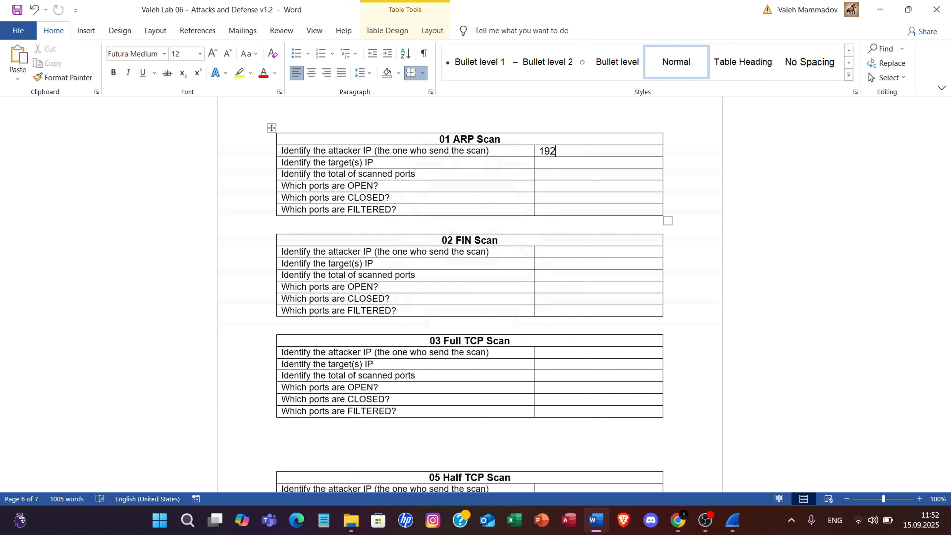
pyautogui.write('.168.1.138')
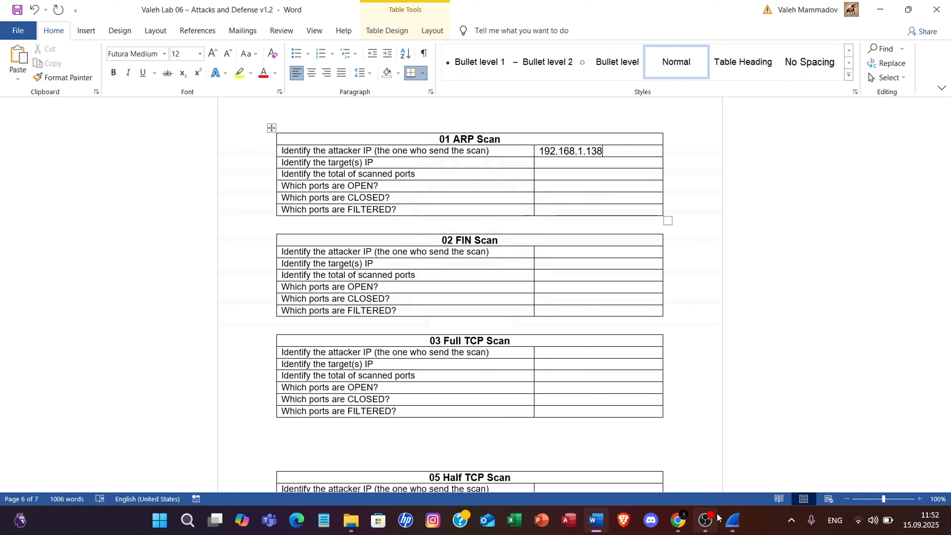
pyautogui.moveTo(691, 518)
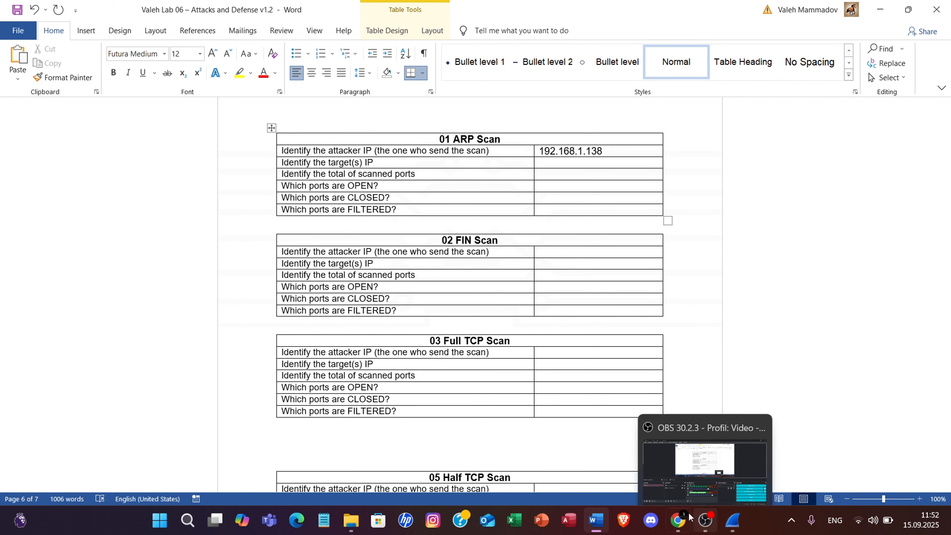
pyautogui.click(732, 522)
pyautogui.click(731, 522)
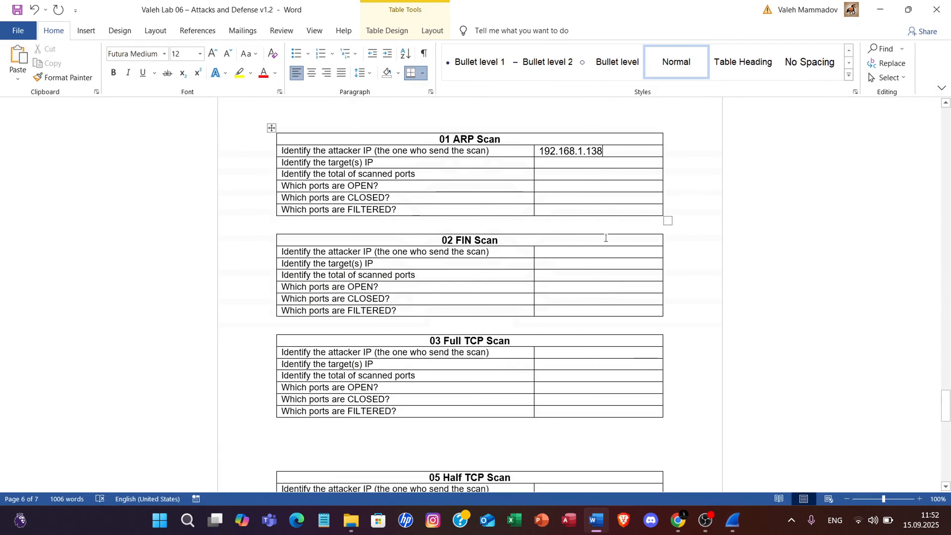
pyautogui.click(584, 150)
pyautogui.write('31')
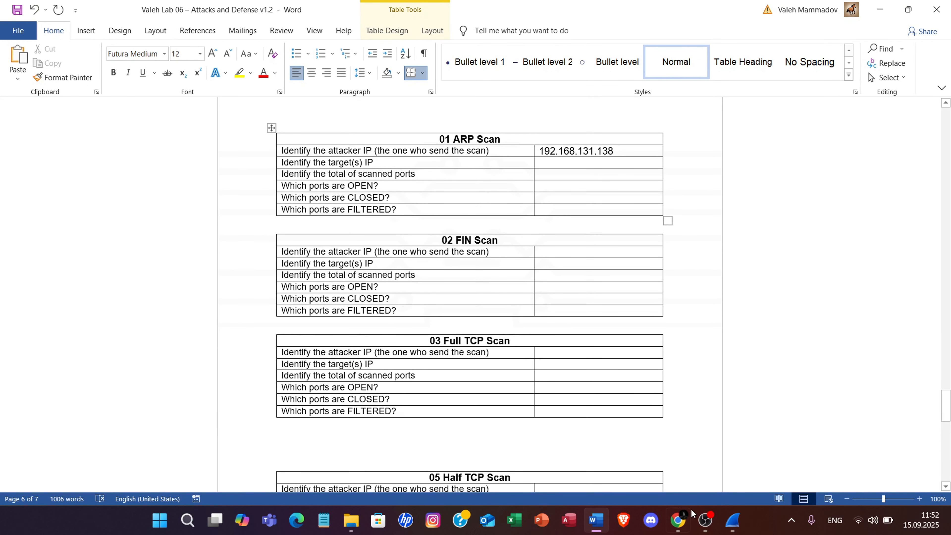
# Switch to Wireshark and examine which IP addresses the ARP requests are asking for.
pyautogui.click(680, 521)
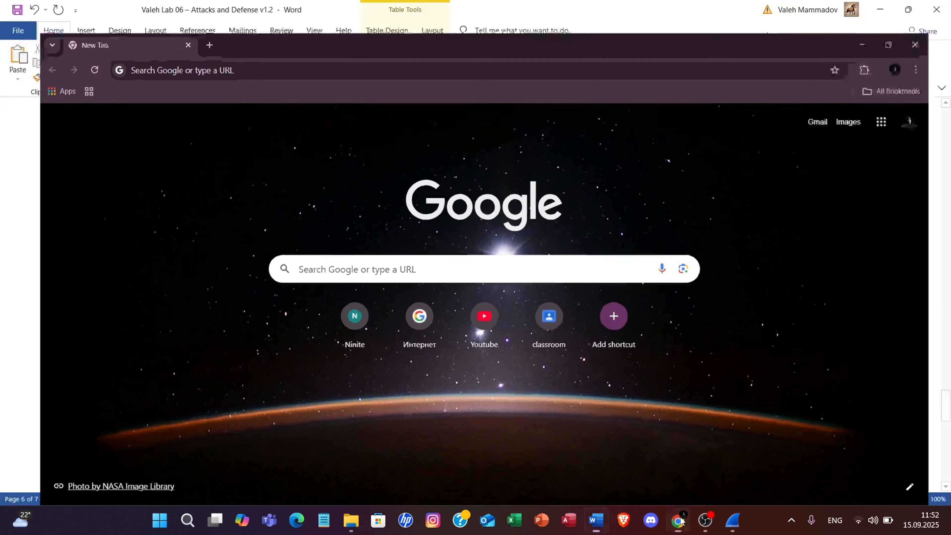
pyautogui.click(680, 521)
pyautogui.click(732, 521)
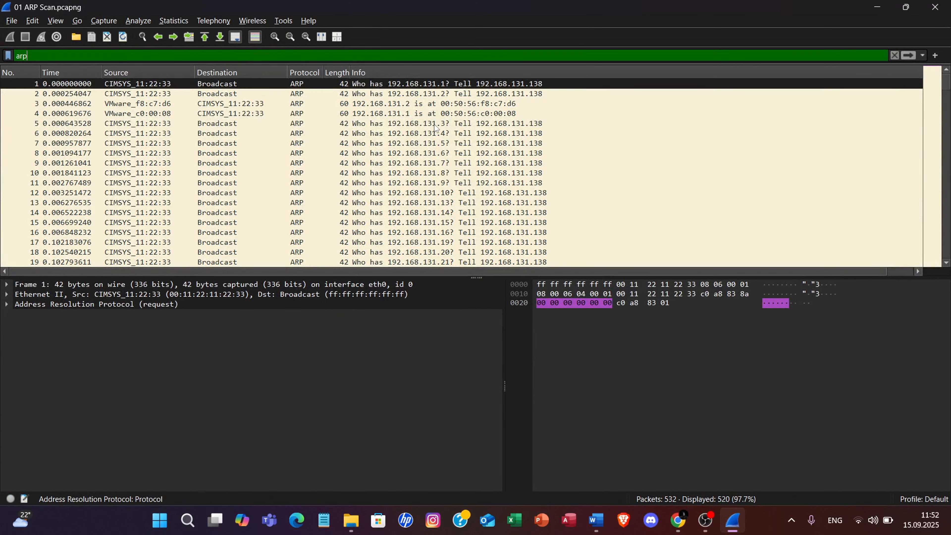
pyautogui.click(435, 125)
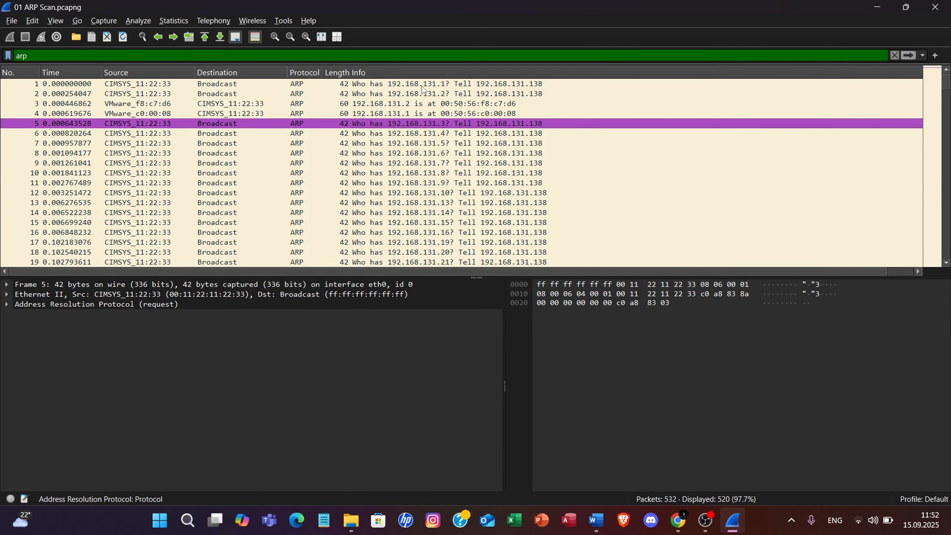
pyautogui.click(449, 86)
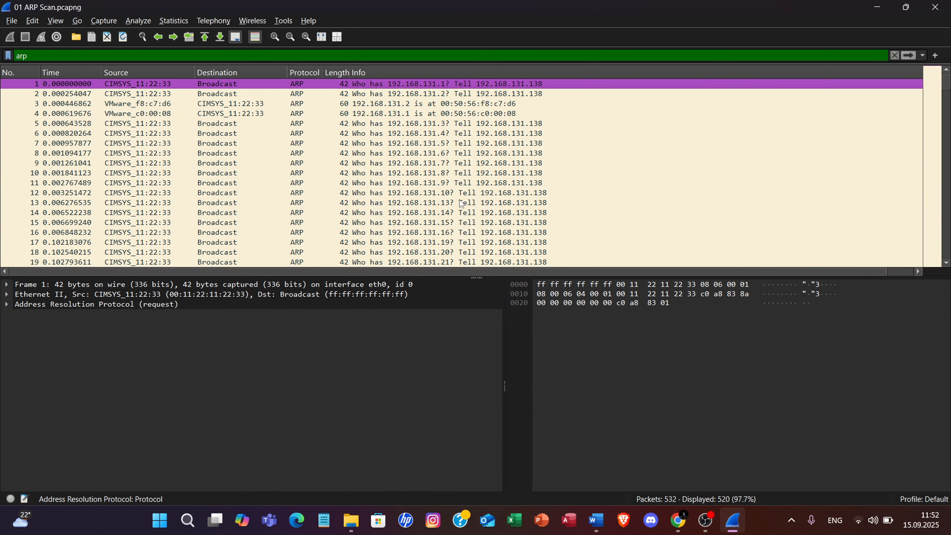
pyautogui.scroll(-20, 462, 204)
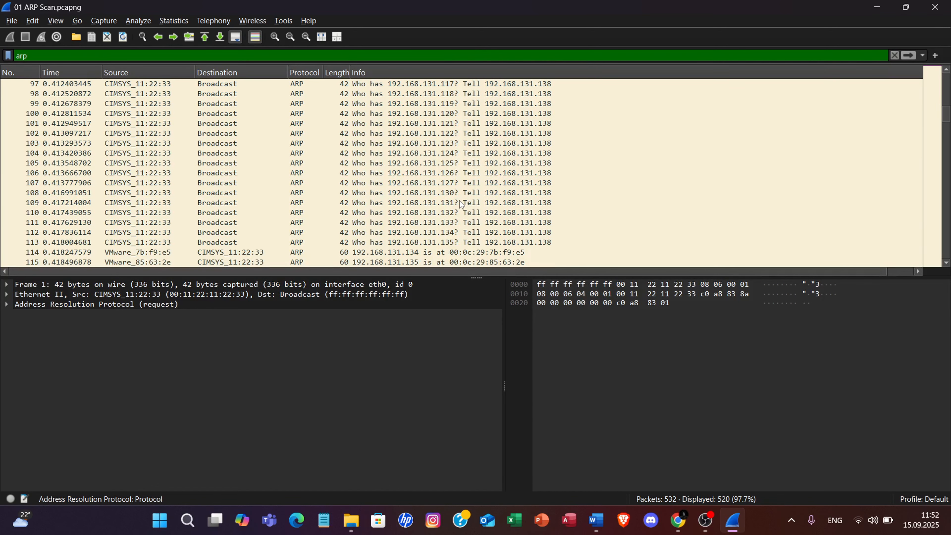
pyautogui.scroll(3, 462, 205)
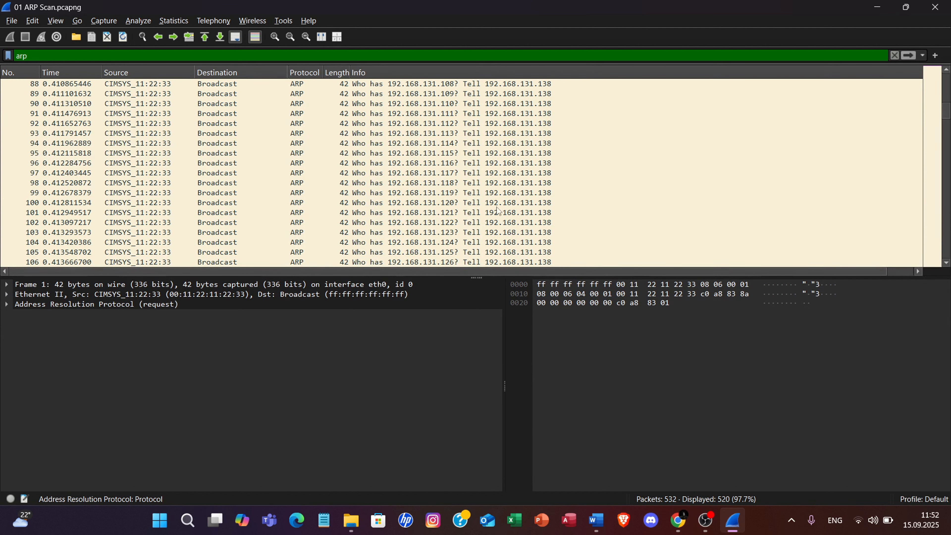
# Switch to Word and fill in the ARP Scan table's target(s) IP answer with "All Ip addresses except 192.168.131.138".
pyautogui.click(598, 511)
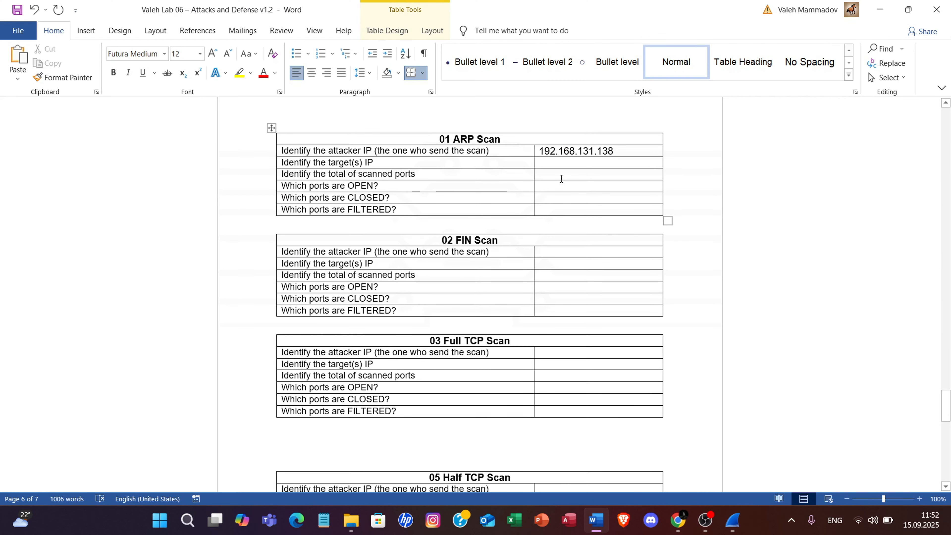
pyautogui.click(560, 162)
pyautogui.moveTo(540, 151); pyautogui.dragTo(623, 148)
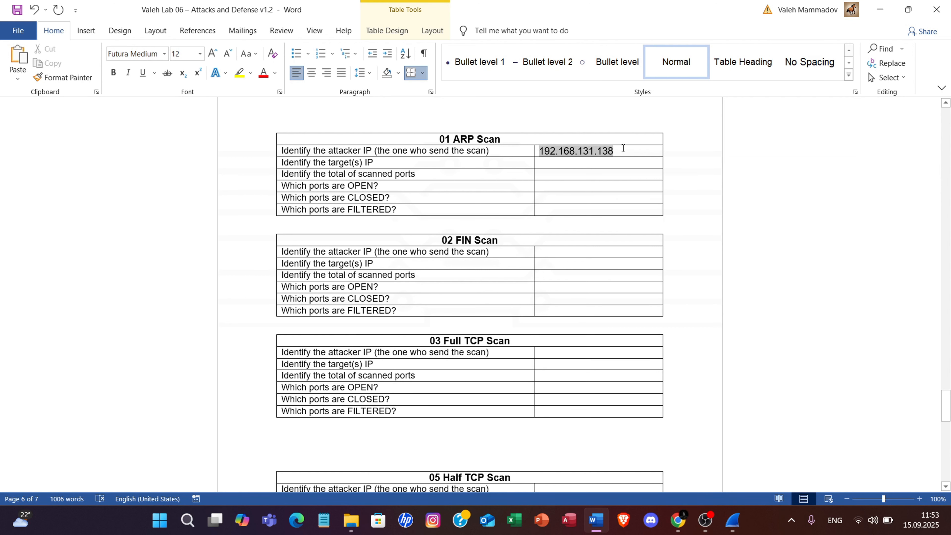
pyautogui.click(558, 163)
pyautogui.write('All')
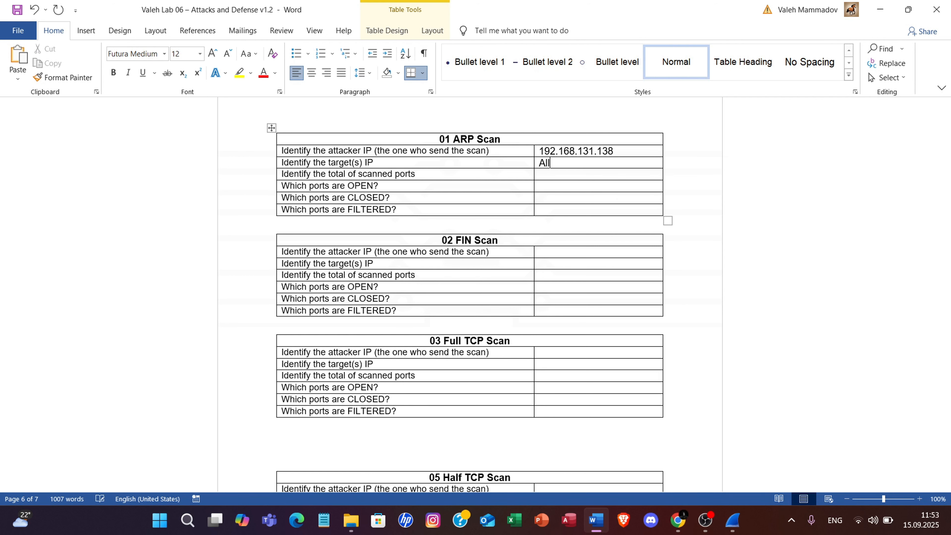
pyautogui.write(' Ip addresses except 1')
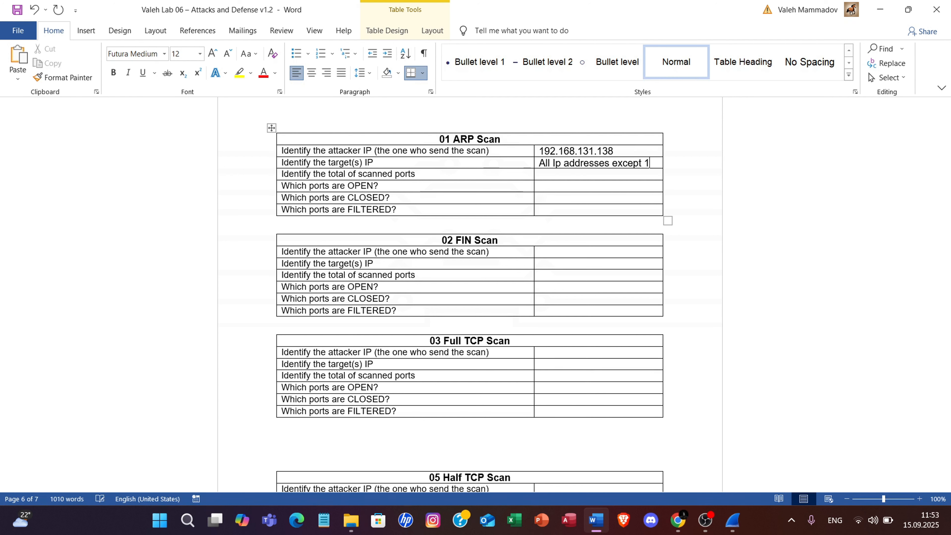
pyautogui.write('92.168.13')
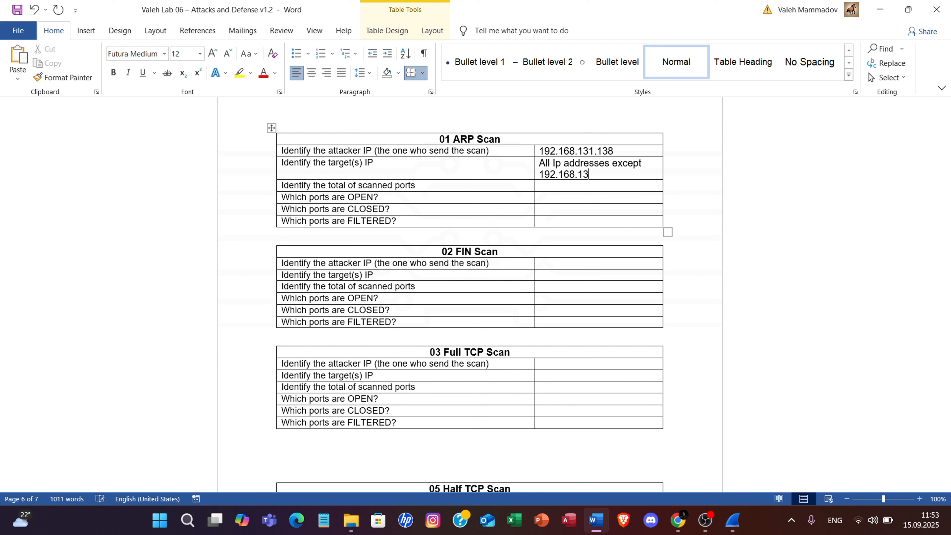
pyautogui.write('1.338')
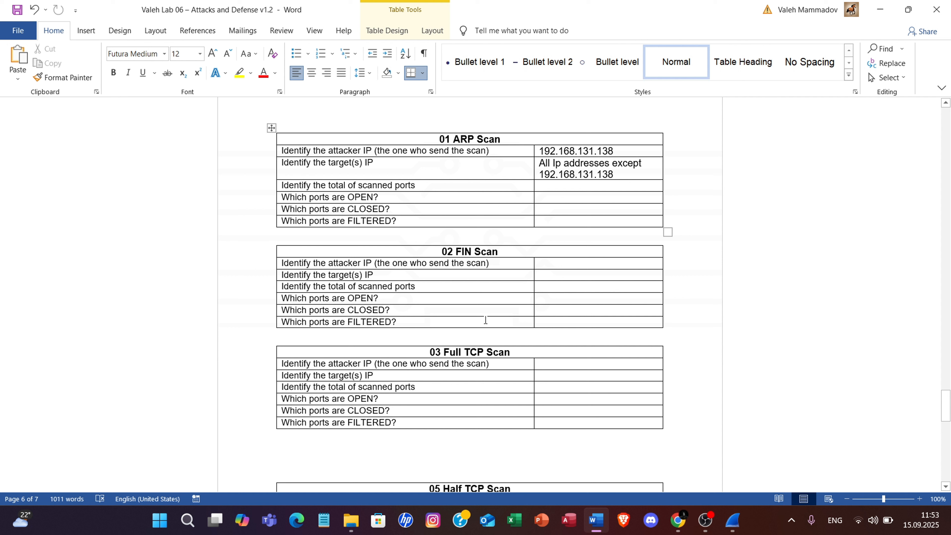
# Switch to Wireshark and check the TCP conversation statistics of the ARP scan capture for scanned ports.
pyautogui.click(299, 185)
pyautogui.click(733, 521)
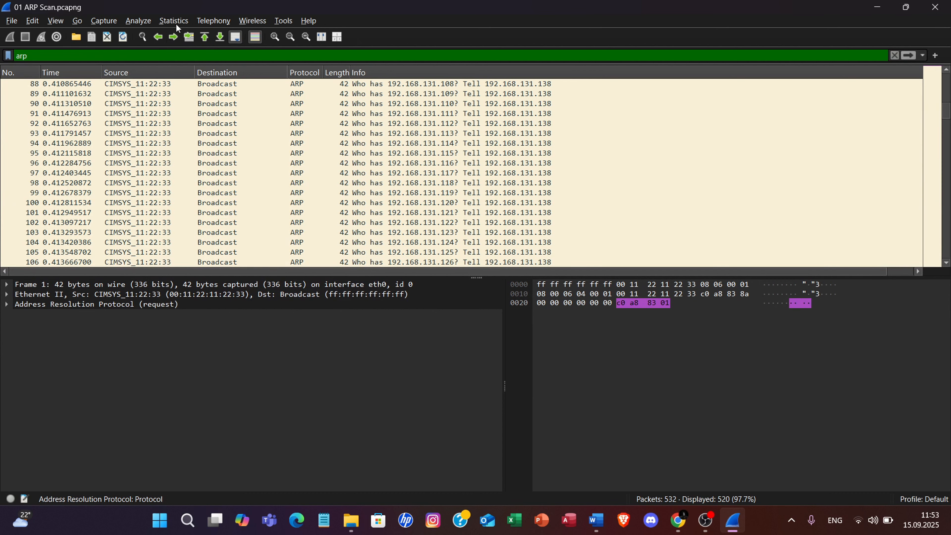
pyautogui.click(176, 23)
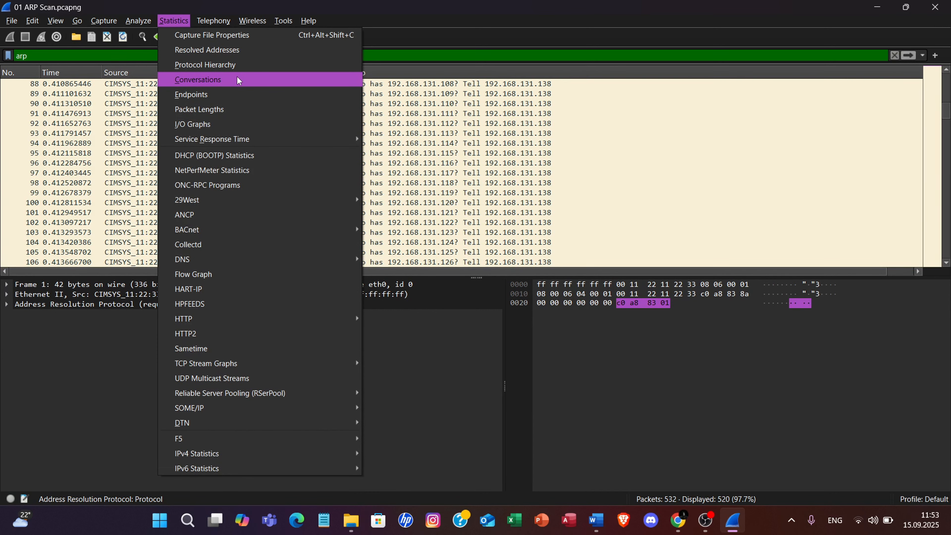
pyautogui.click(210, 78)
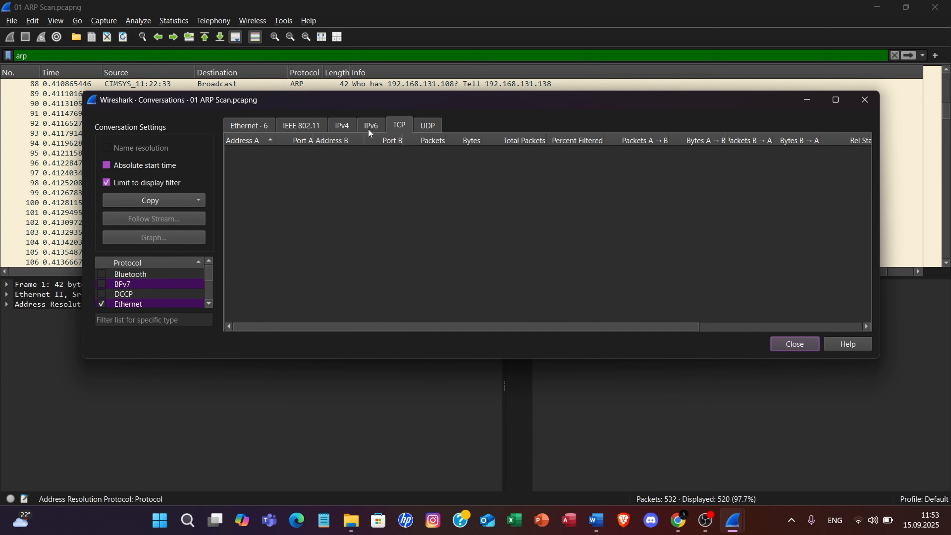
pyautogui.moveTo(342, 96); pyautogui.dragTo(290, 61)
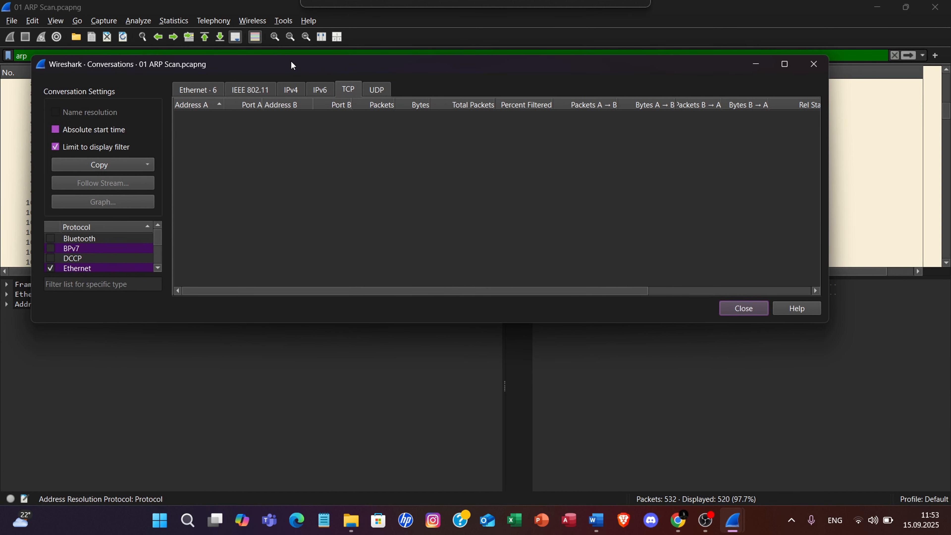
pyautogui.scroll(-7, 118, 250)
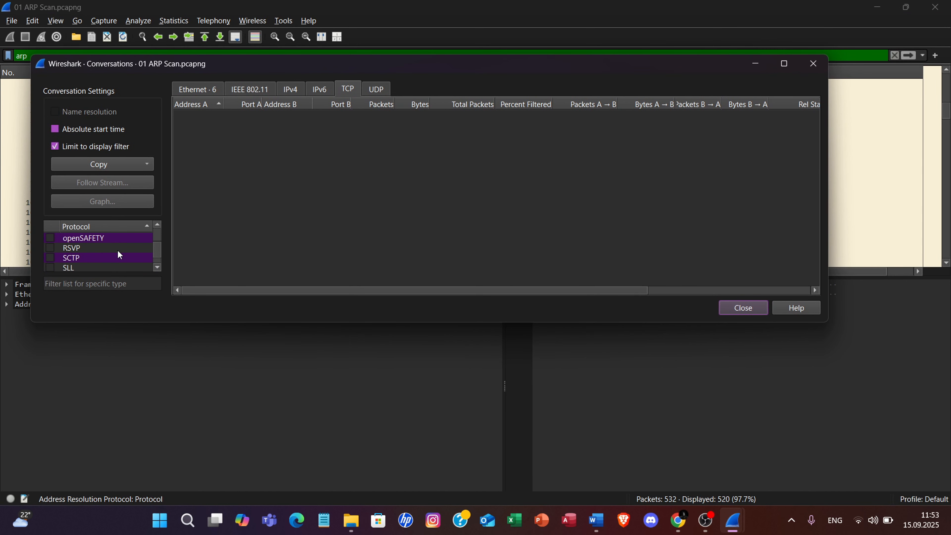
pyautogui.scroll(7, 116, 252)
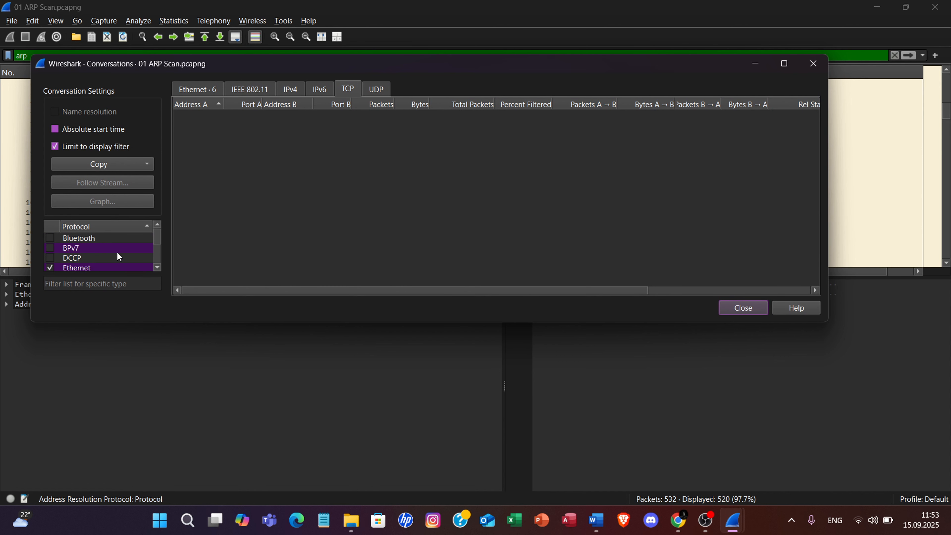
pyautogui.moveTo(154, 238); pyautogui.dragTo(161, 215)
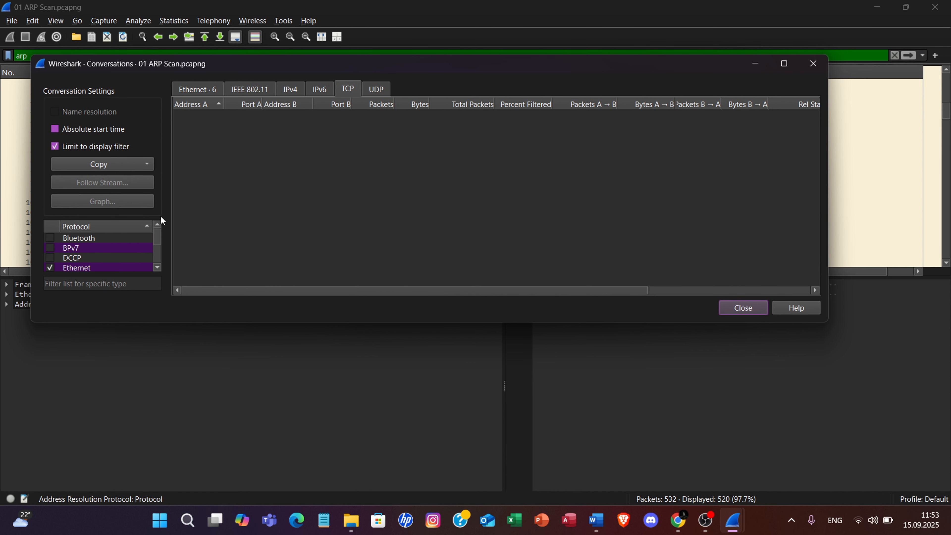
pyautogui.click(813, 63)
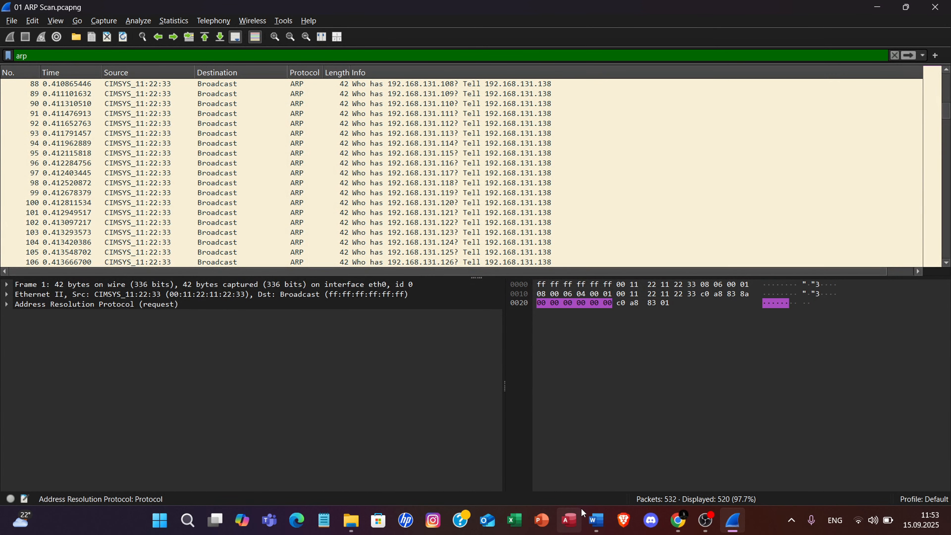
# Switch to Word and enter N/A for the total scanned, OPEN, CLOSED and FILTERED ports in the 01 ARP Scan table.
pyautogui.click(597, 520)
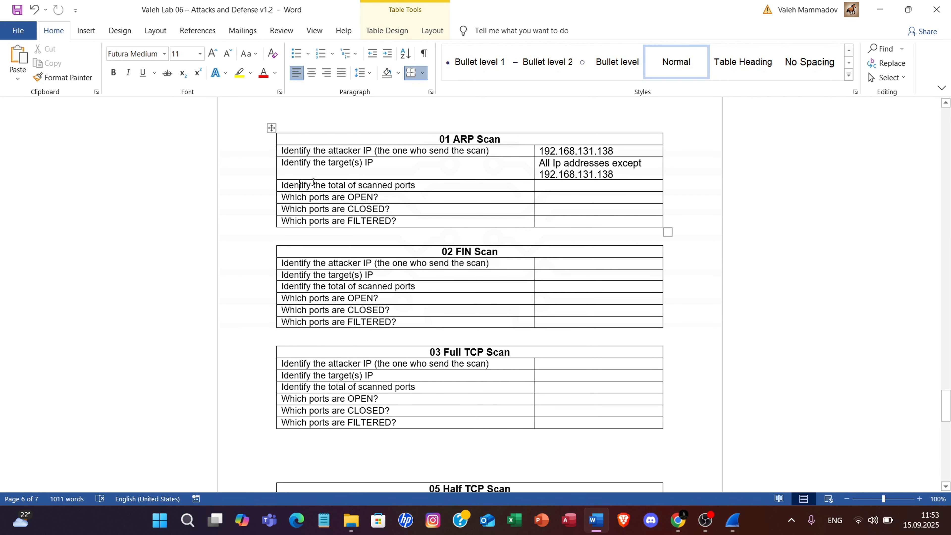
pyautogui.moveTo(306, 185); pyautogui.dragTo(365, 222)
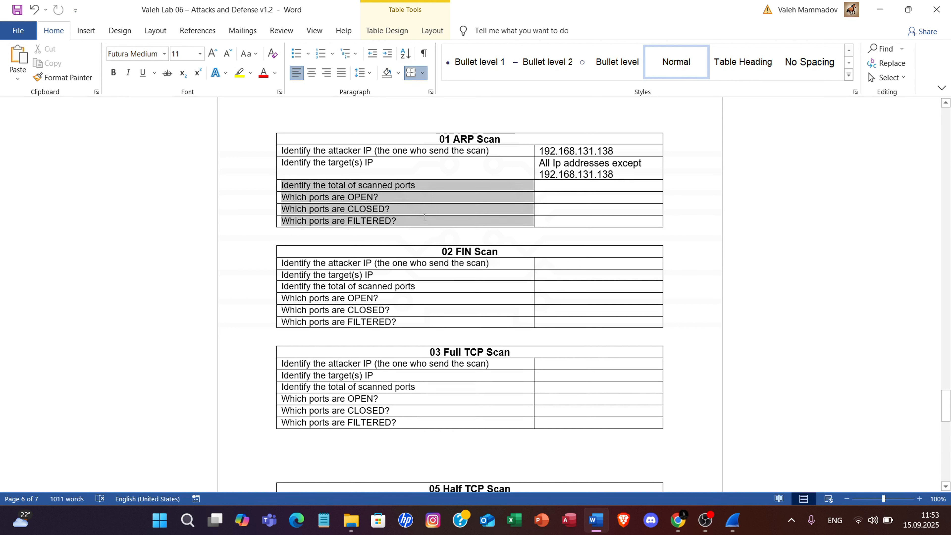
pyautogui.click(471, 140)
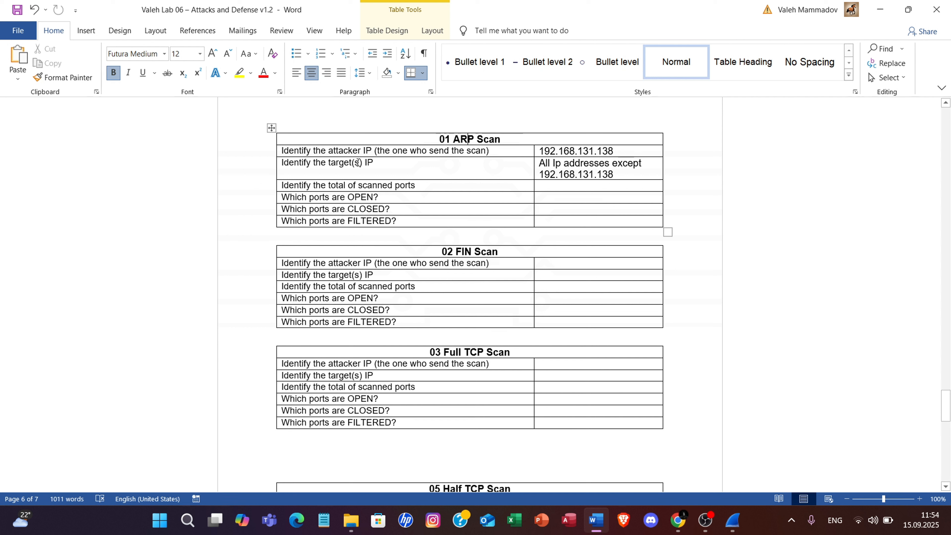
pyautogui.click(574, 187)
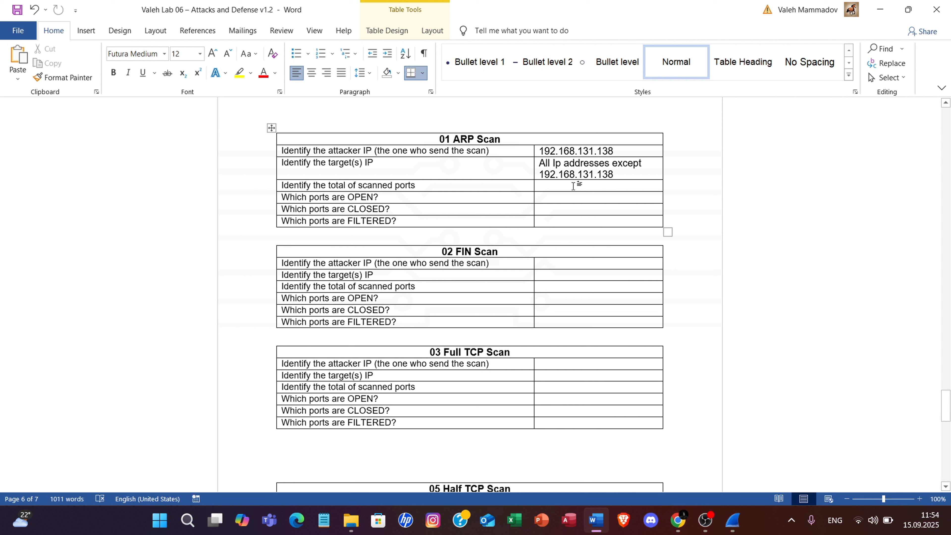
pyautogui.write('N/AN/A')
pyautogui.click(576, 206)
pyautogui.write('N/A')
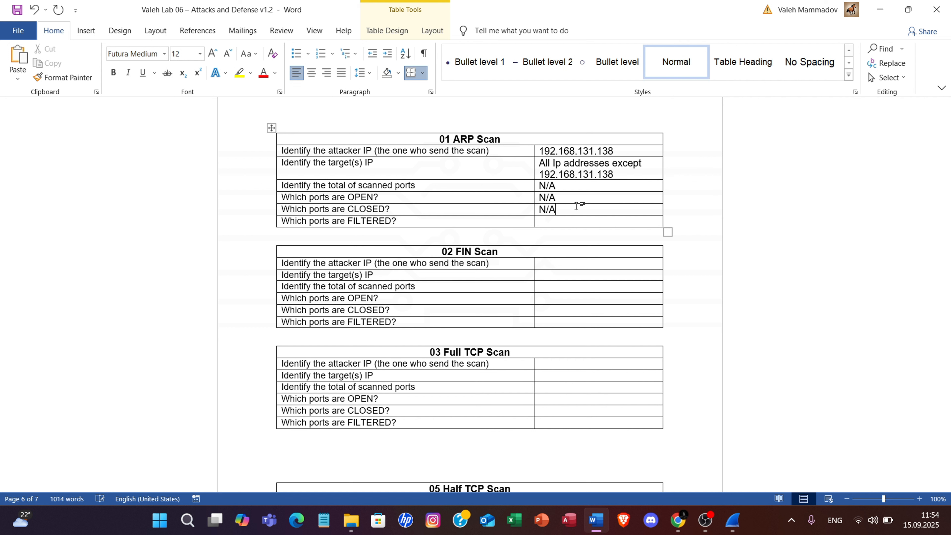
pyautogui.write('N/A')
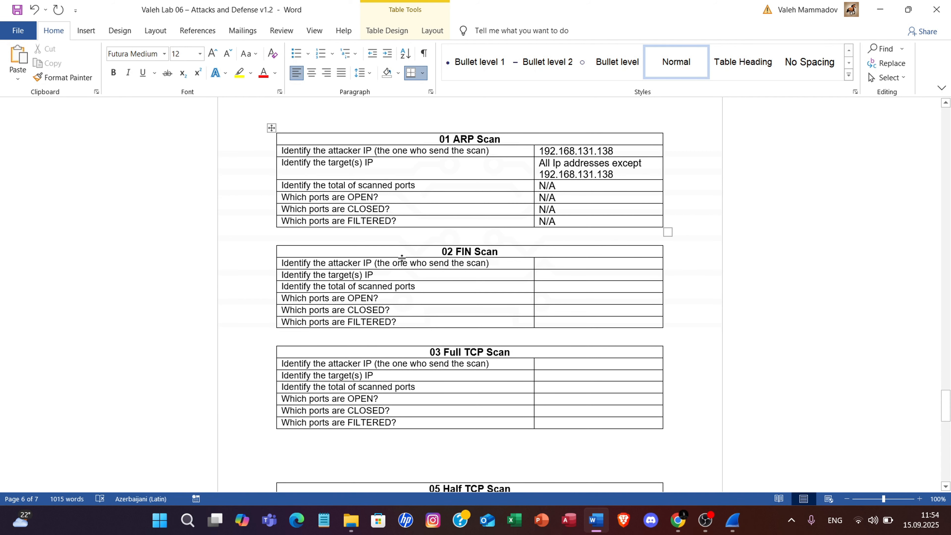
# Go to the 02 FIN Scan table and open the 02 FIN Scan capture from the lab 6 Scan Pcaps folder.
pyautogui.scroll(-3, 470, 243)
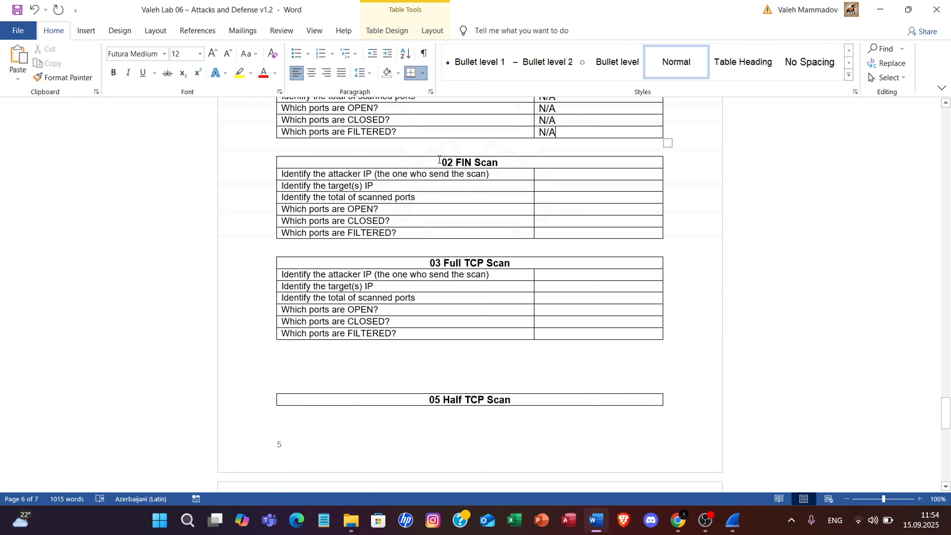
pyautogui.moveTo(439, 162); pyautogui.dragTo(494, 168)
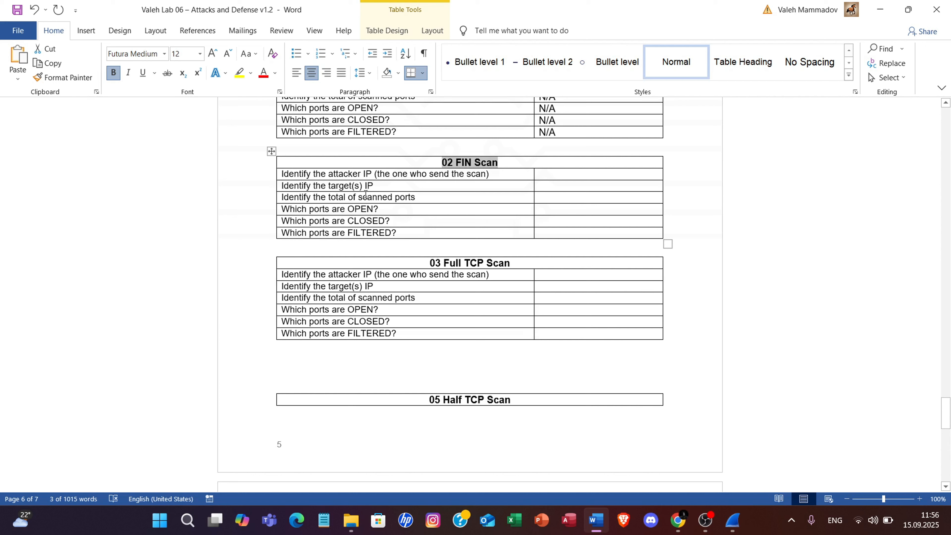
pyautogui.click(351, 520)
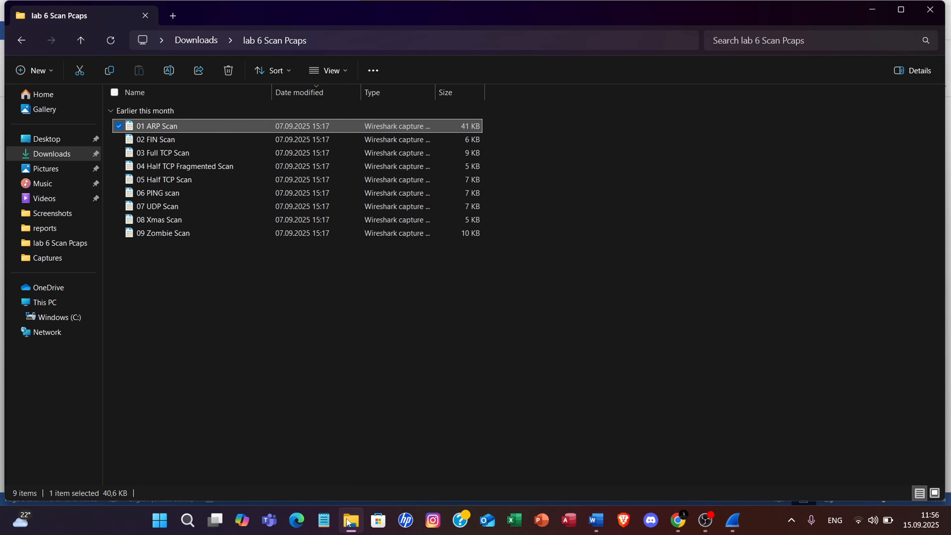
pyautogui.click(150, 142)
pyautogui.doubleClick(151, 141)
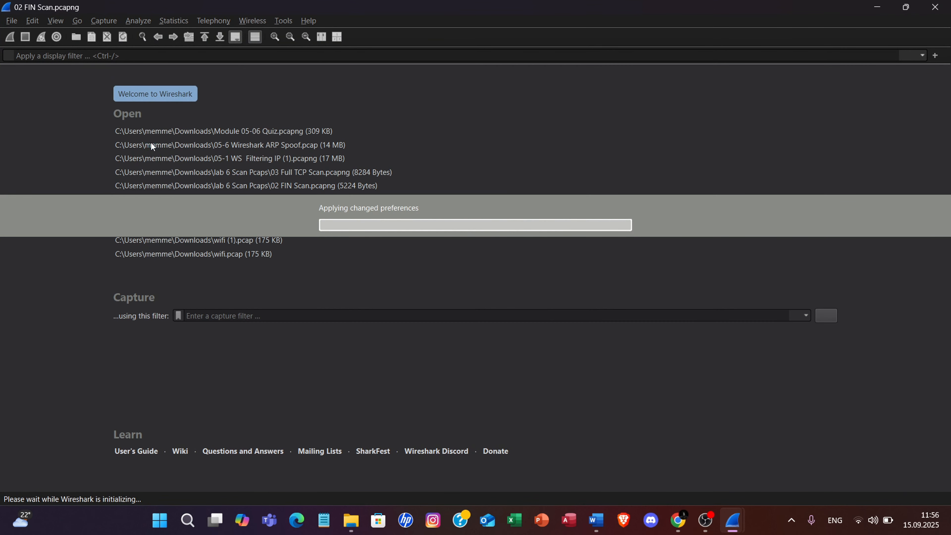
# Review the FIN Scan questions in Word, close the 01 ARP Scan capture window and bring up the 02 FIN Scan capture.
pyautogui.hotkey('alt', 'Tab')
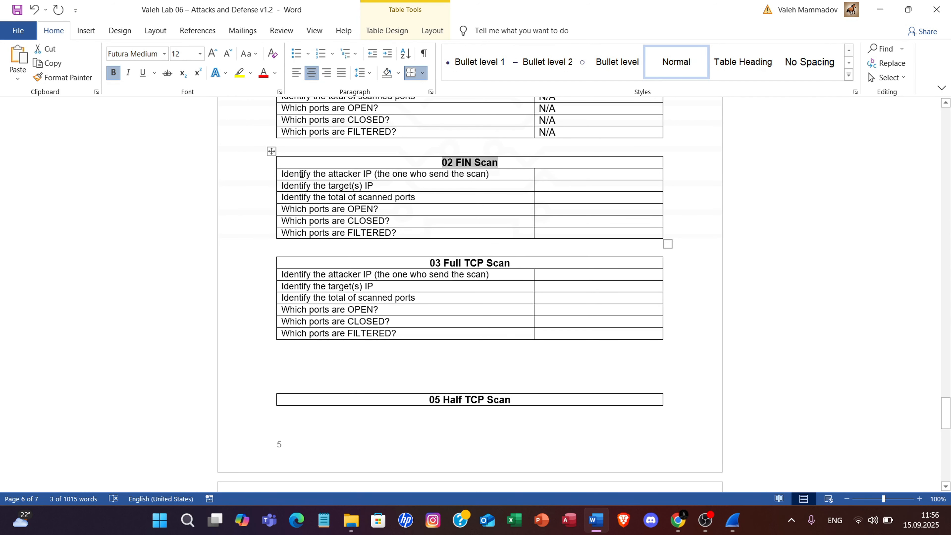
pyautogui.moveTo(302, 173); pyautogui.dragTo(403, 167)
pyautogui.click(403, 250)
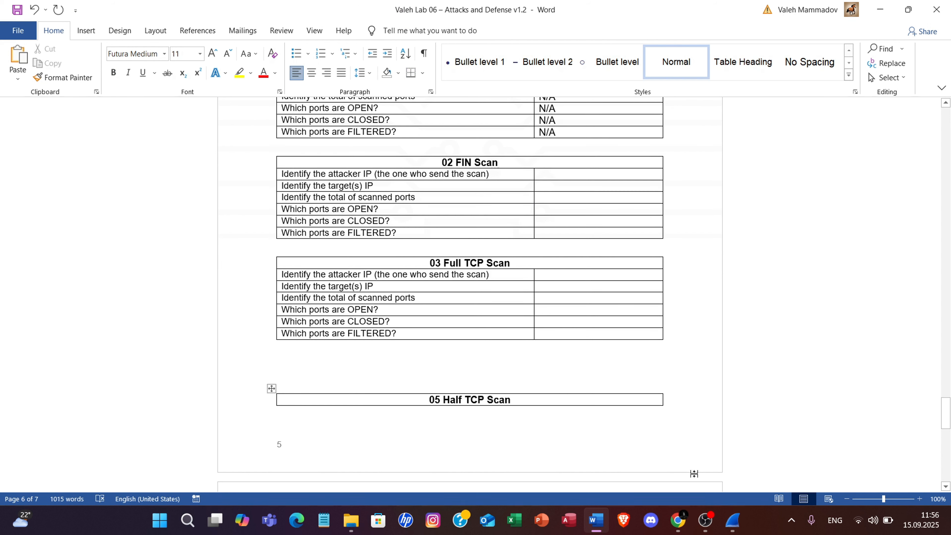
pyautogui.click(732, 519)
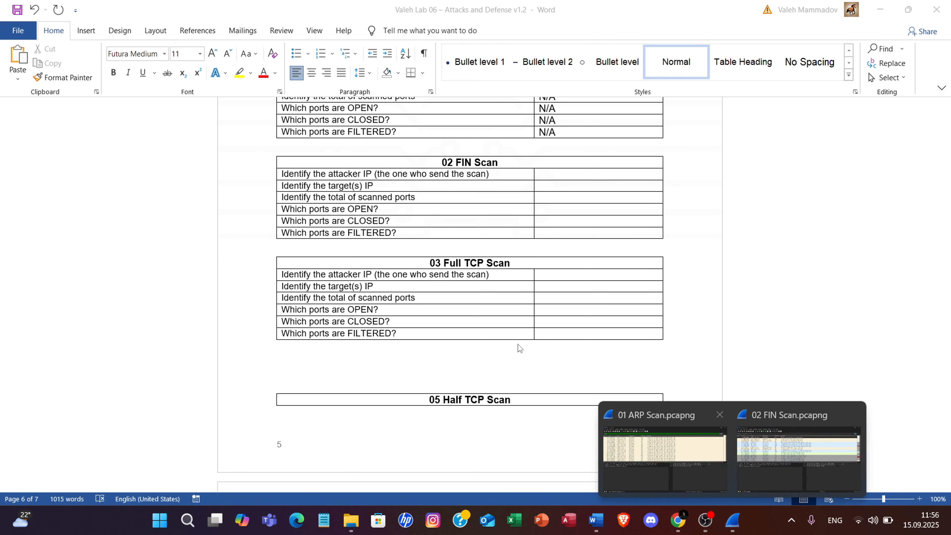
pyautogui.click(719, 415)
pyautogui.click(732, 436)
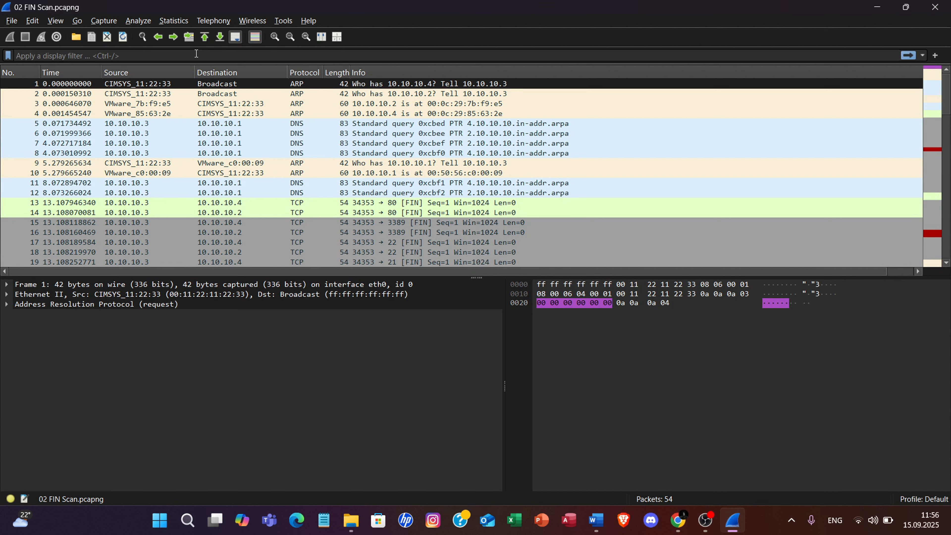
# Apply the display filter "tcp.flags.fin==1" to the FIN scan capture.
pyautogui.click(196, 54)
pyautogui.write('tcp.fla')
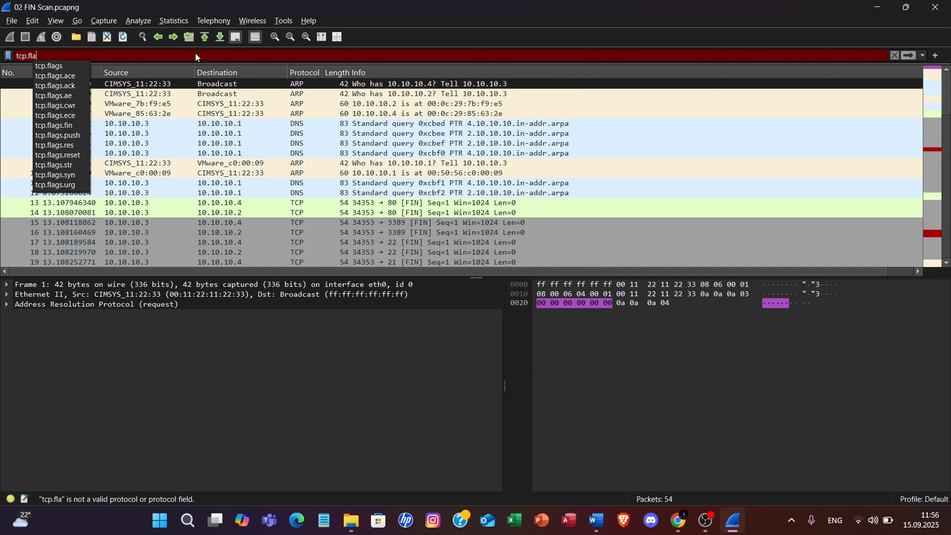
pyautogui.write('gs.fin')
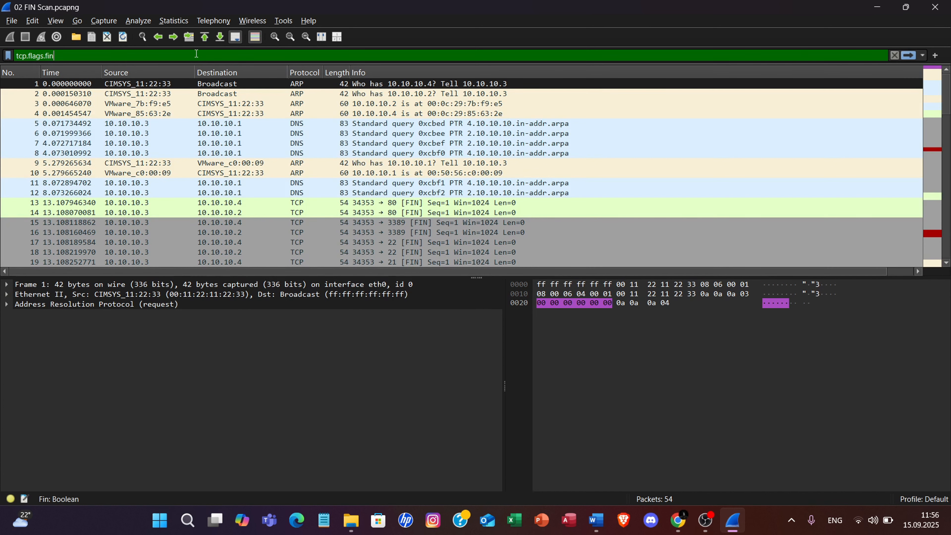
pyautogui.write('==')
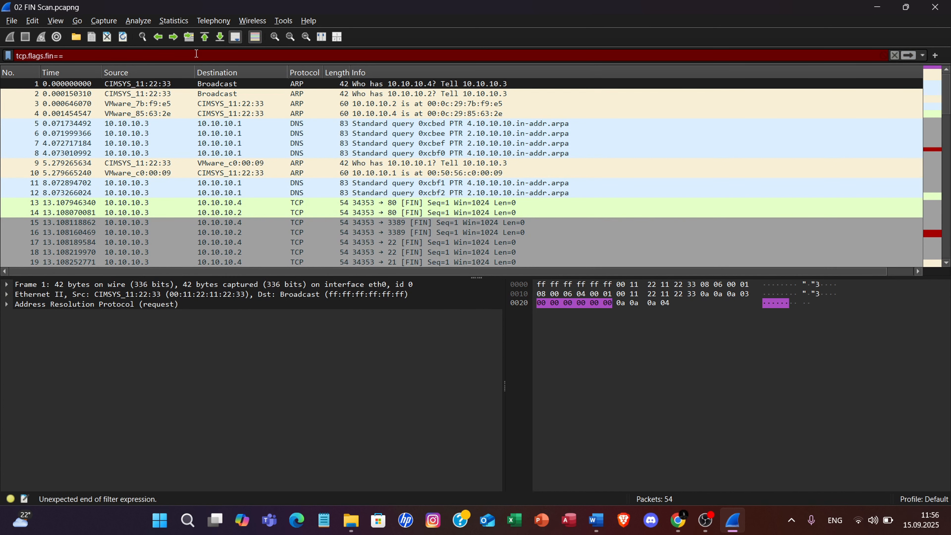
pyautogui.write('1')
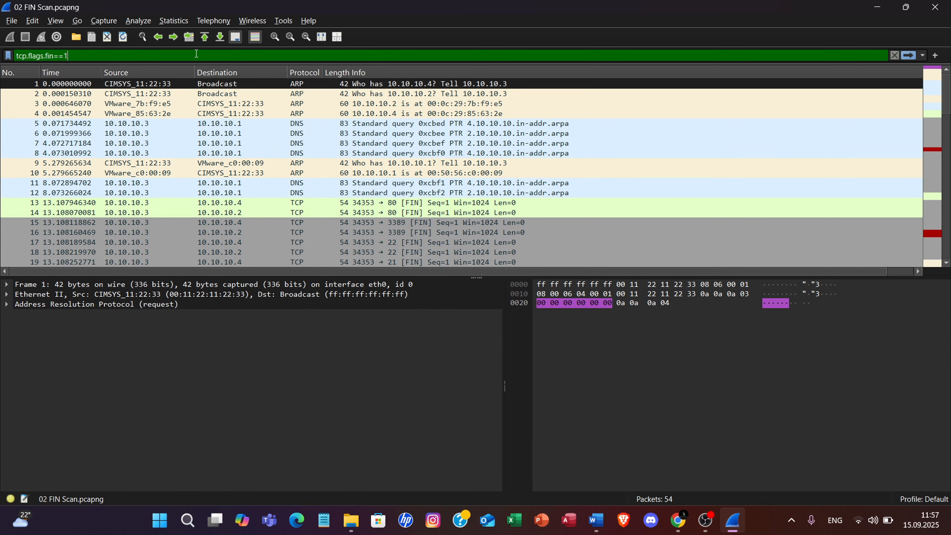
pyautogui.press('Return')
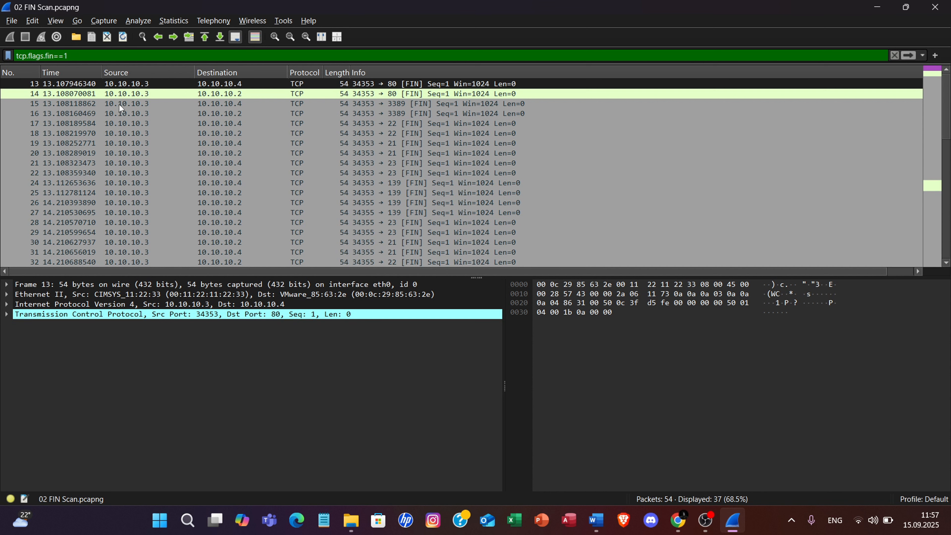
# Check the source address of the FIN packets and enter 10.10.10.3 as the attacker IP in Word's 02 FIN Scan table.
pyautogui.scroll(-6, 114, 206)
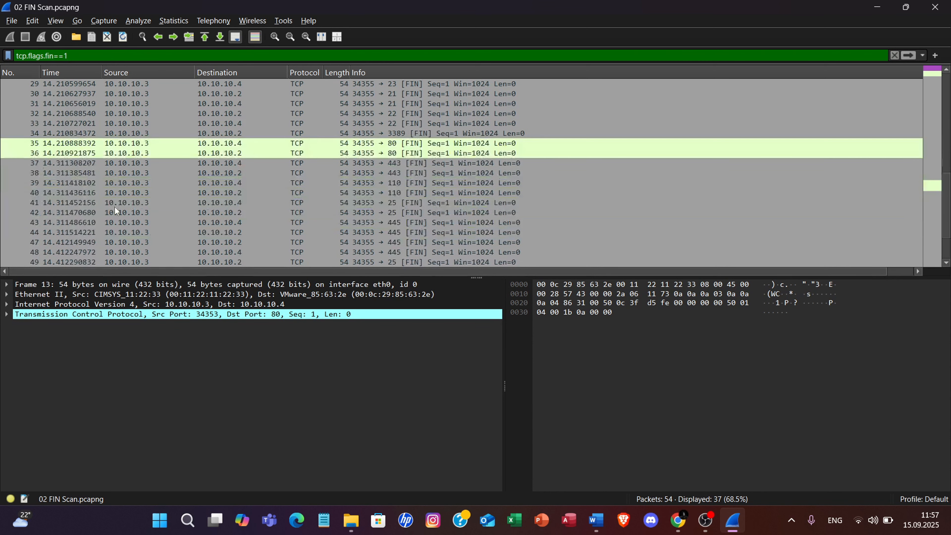
pyautogui.scroll(6, 115, 207)
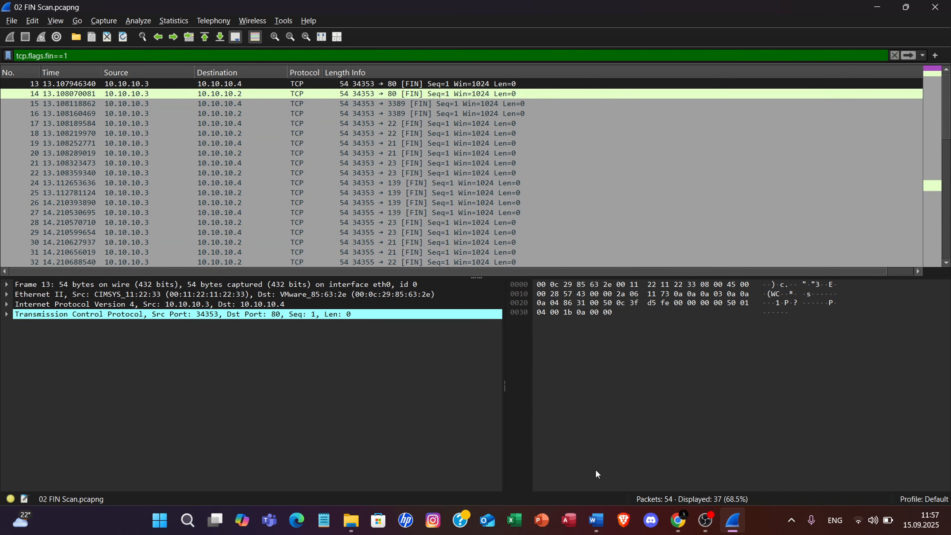
pyautogui.click(596, 520)
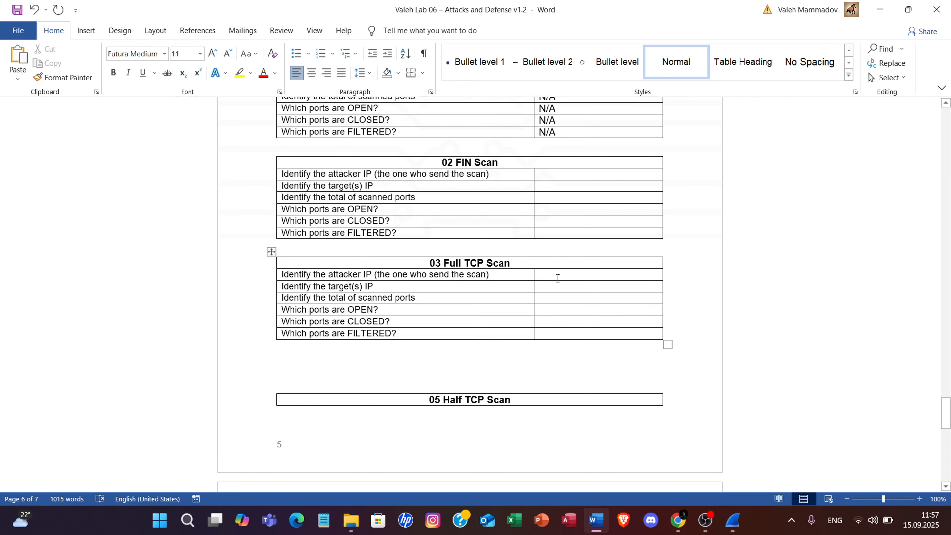
pyautogui.click(590, 174)
pyautogui.write('10.10.10.1')
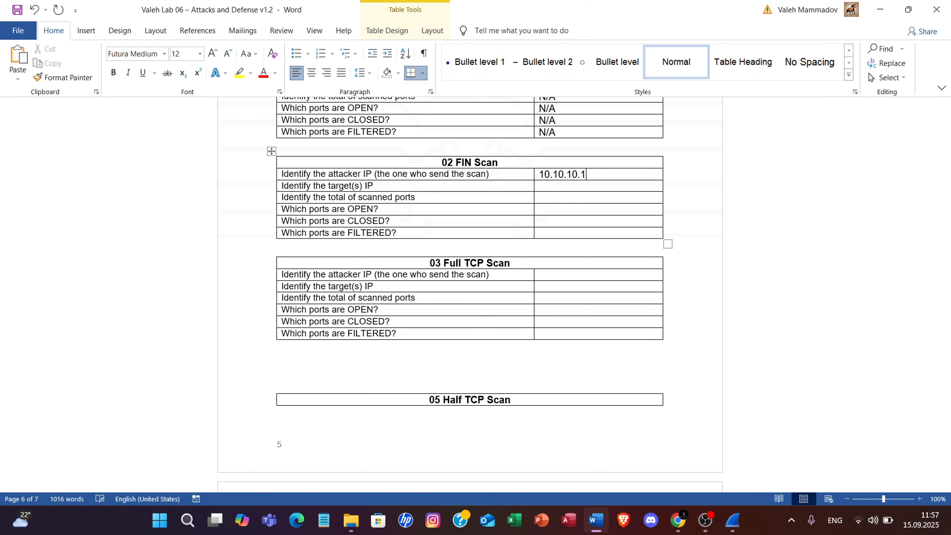
pyautogui.press('BackSpace')
pyautogui.write('3')
# Switch to Wireshark and examine the destination addresses of the filtered FIN packets.
pyautogui.click(731, 530)
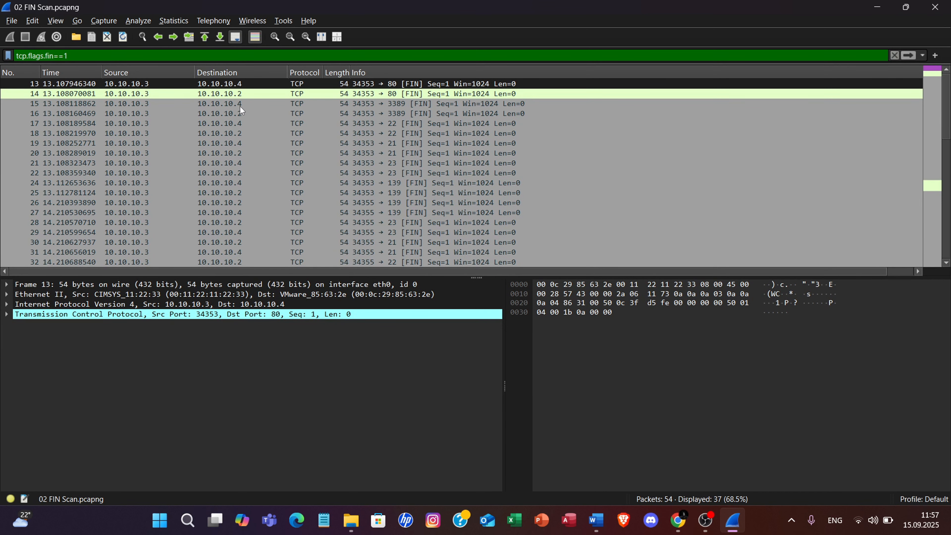
pyautogui.scroll(-6, 231, 183)
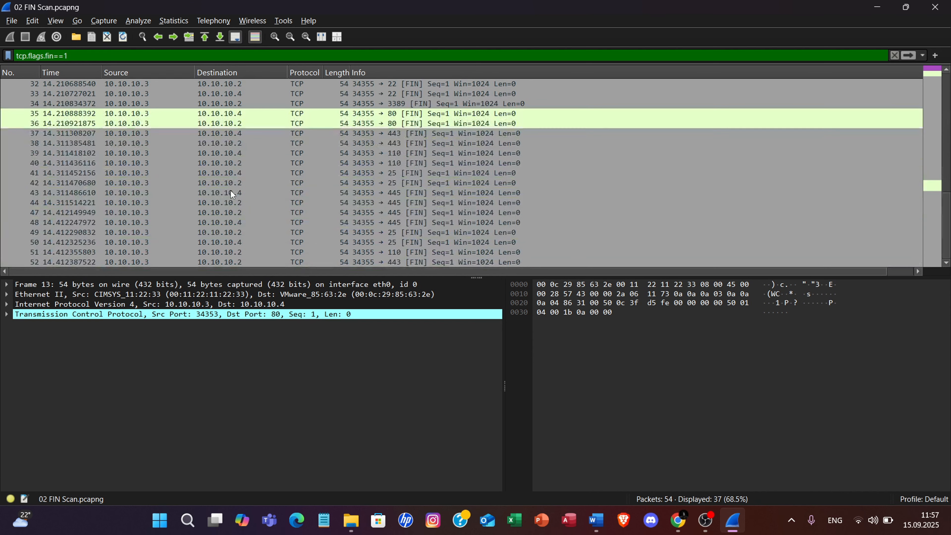
pyautogui.scroll(-1, 229, 189)
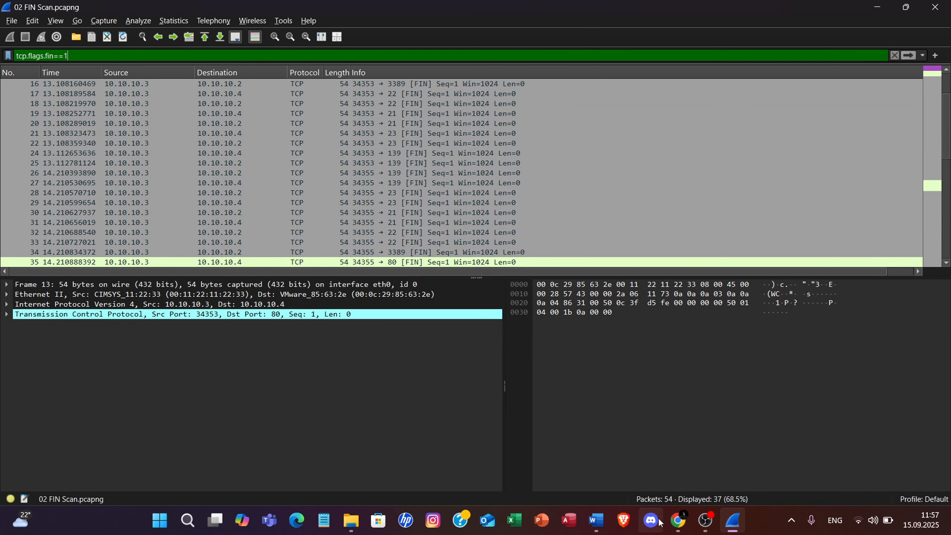
# Switch to Word and enter "10.10.10.4 and 10.10.10.2" as the target IPs in the 02 FIN Scan table.
pyautogui.click(597, 520)
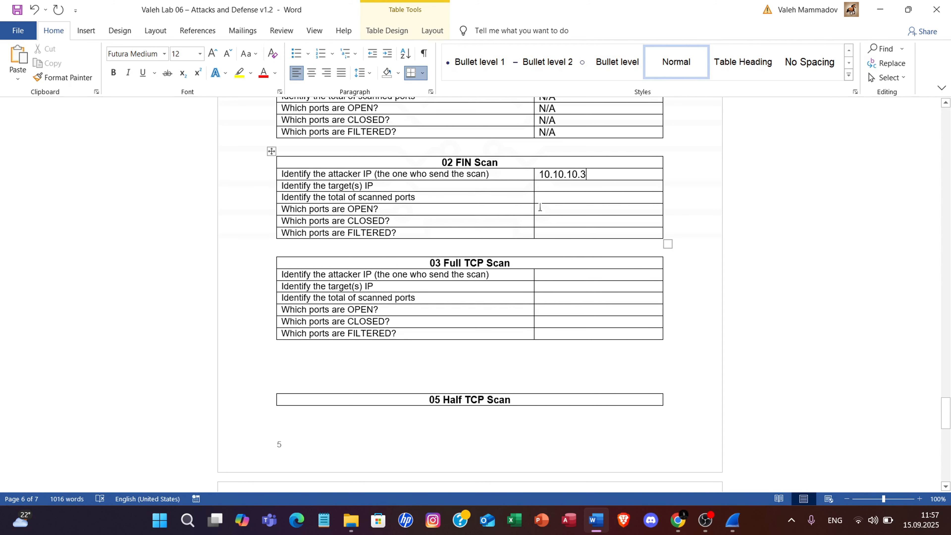
pyautogui.click(549, 187)
pyautogui.write('10.10.1')
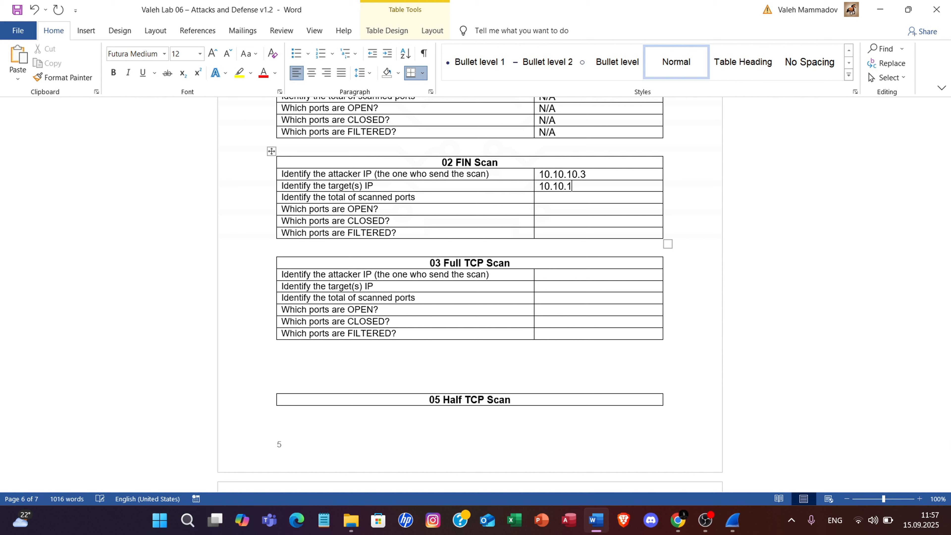
pyautogui.write('0.4 and 10.10.10.2')
pyautogui.click(546, 198)
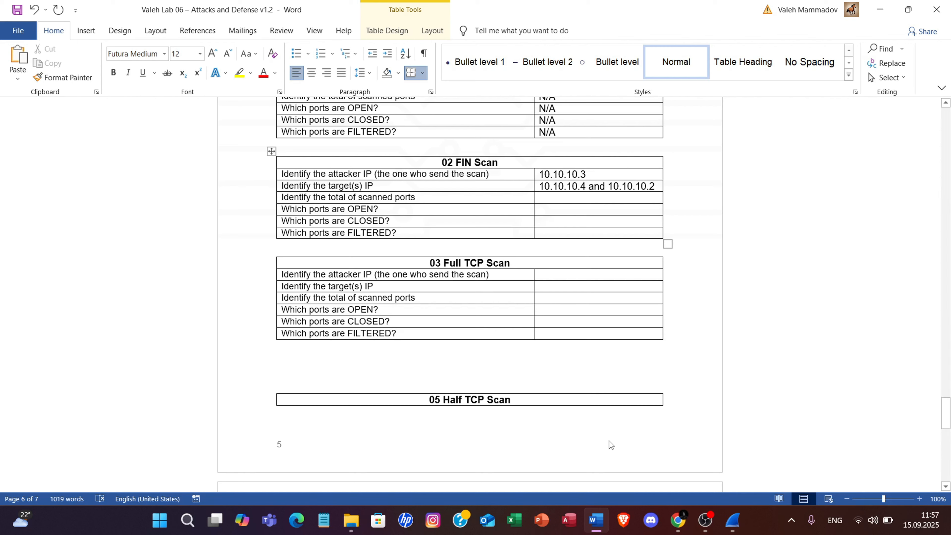
# Switch to Wireshark, open the FIN scan's Conversations statistics in a maximized window and go through the TCP destination ports scanned on 10.10.10.2.
pyautogui.click(726, 519)
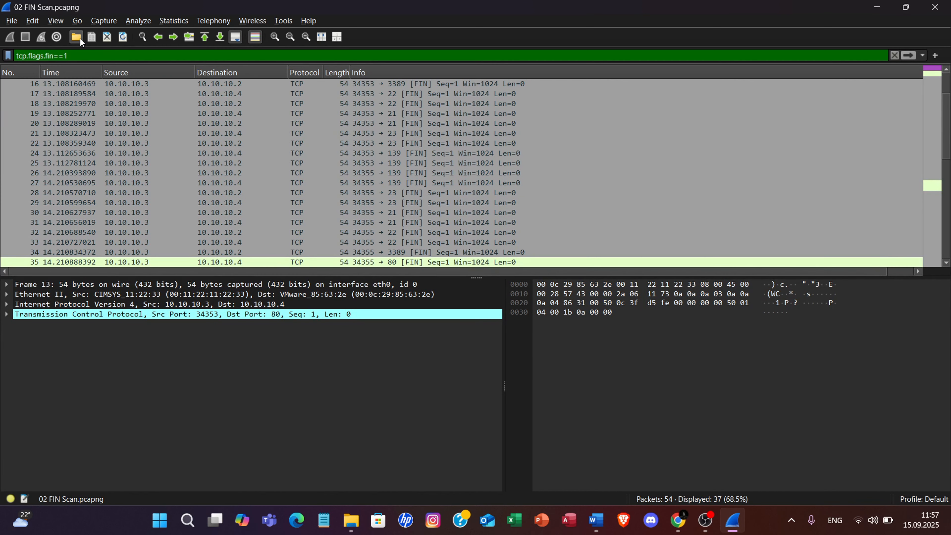
pyautogui.click(167, 19)
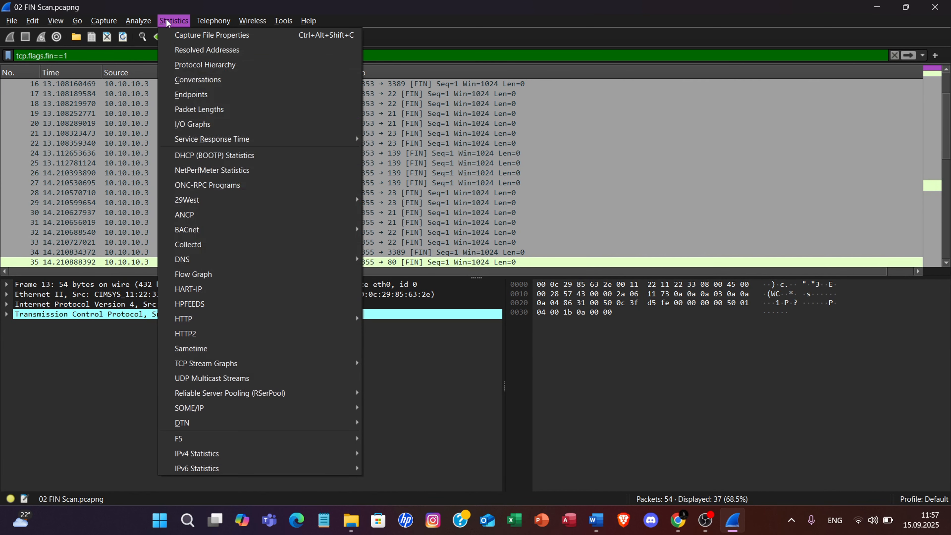
pyautogui.click(177, 80)
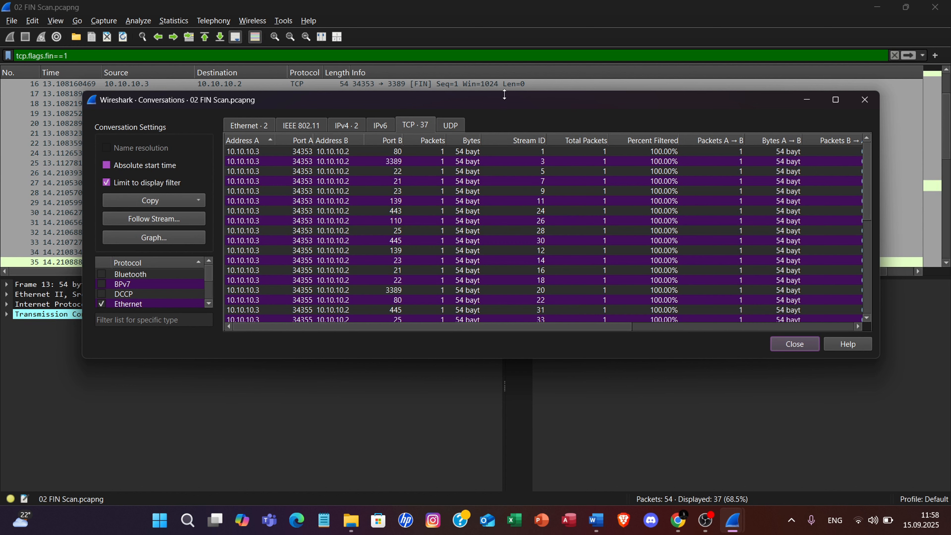
pyautogui.moveTo(508, 103); pyautogui.dragTo(486, 71)
pyautogui.click(810, 76)
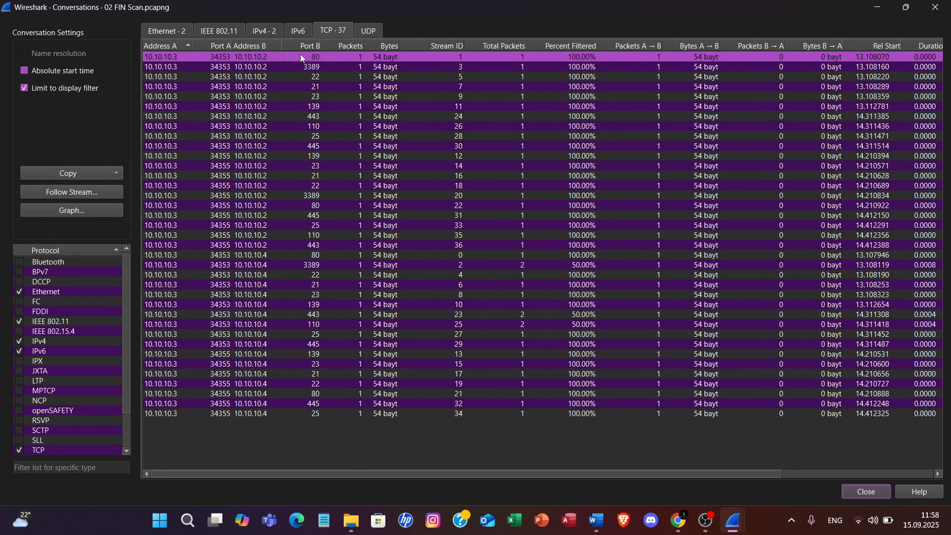
pyautogui.click(301, 67)
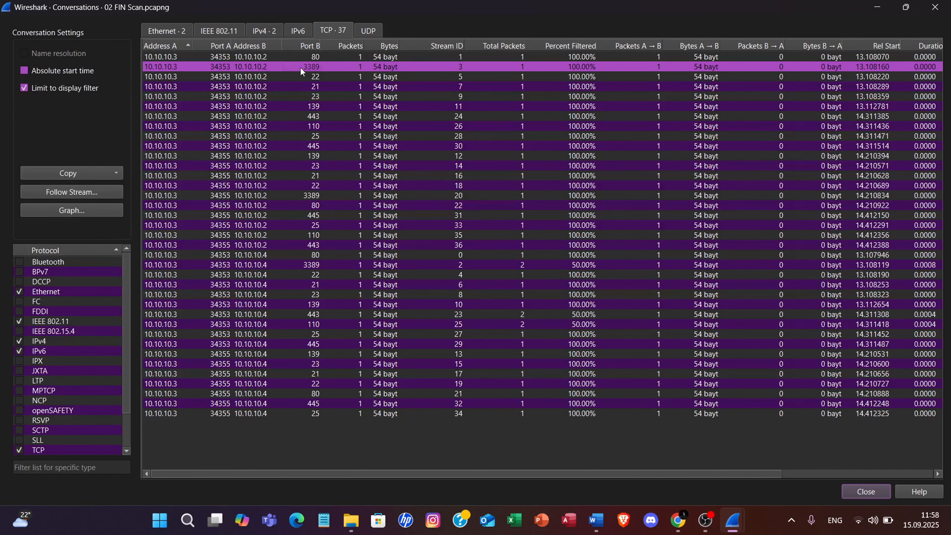
pyautogui.click(311, 77)
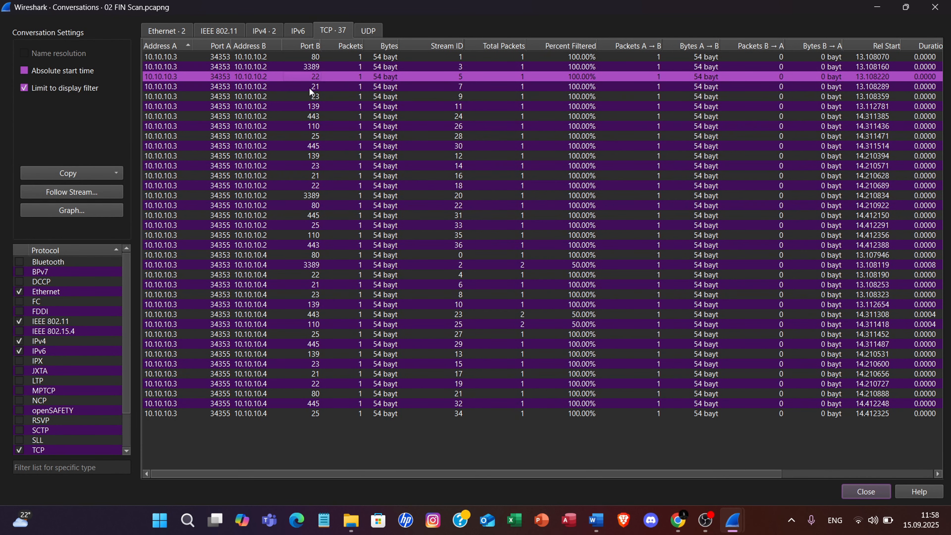